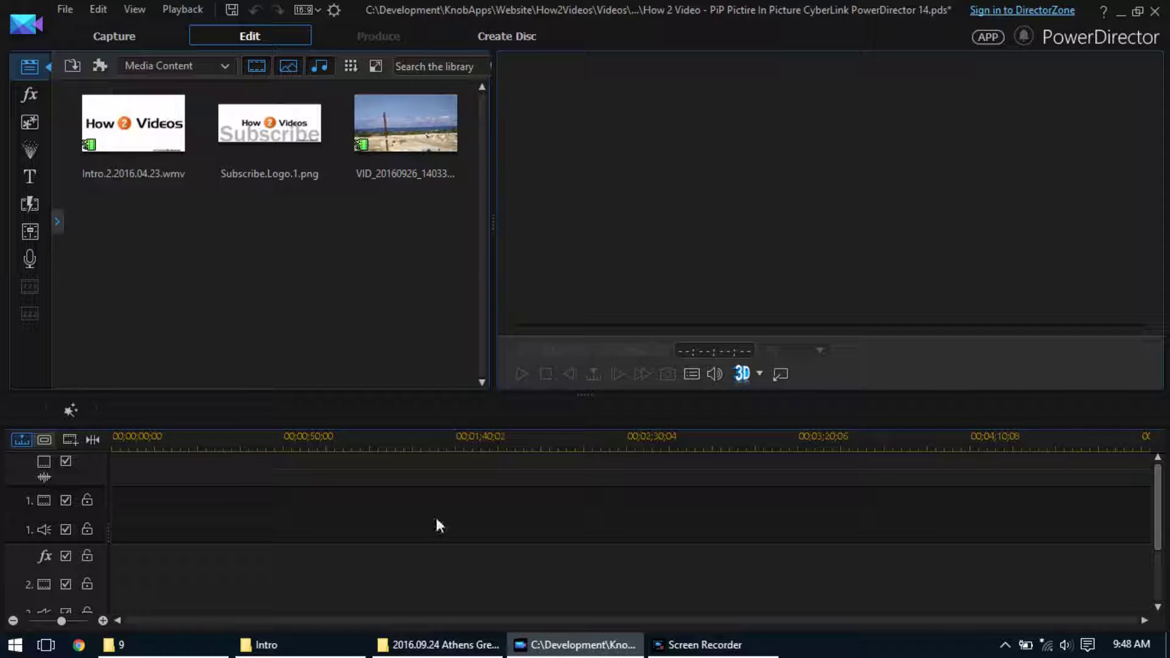
- Import VID_20160924_120056.mp4 from Athens Greece Tours and place the road clip on track 1
click(438, 646)
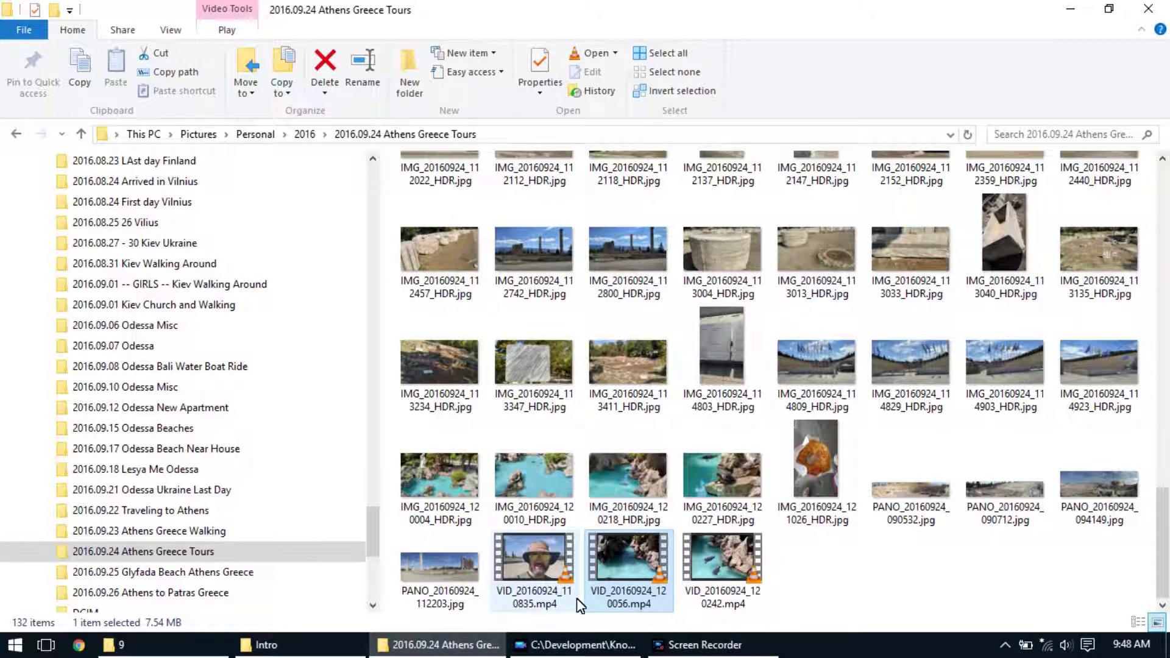
drag(649, 543, 409, 324)
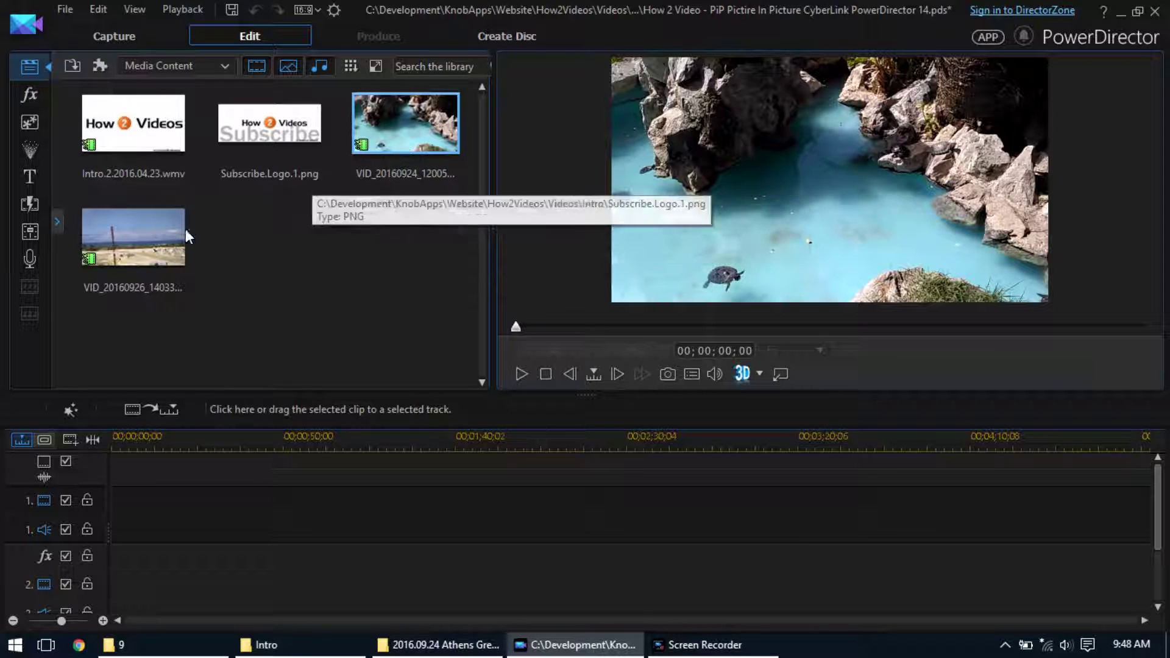
drag(177, 230, 101, 504)
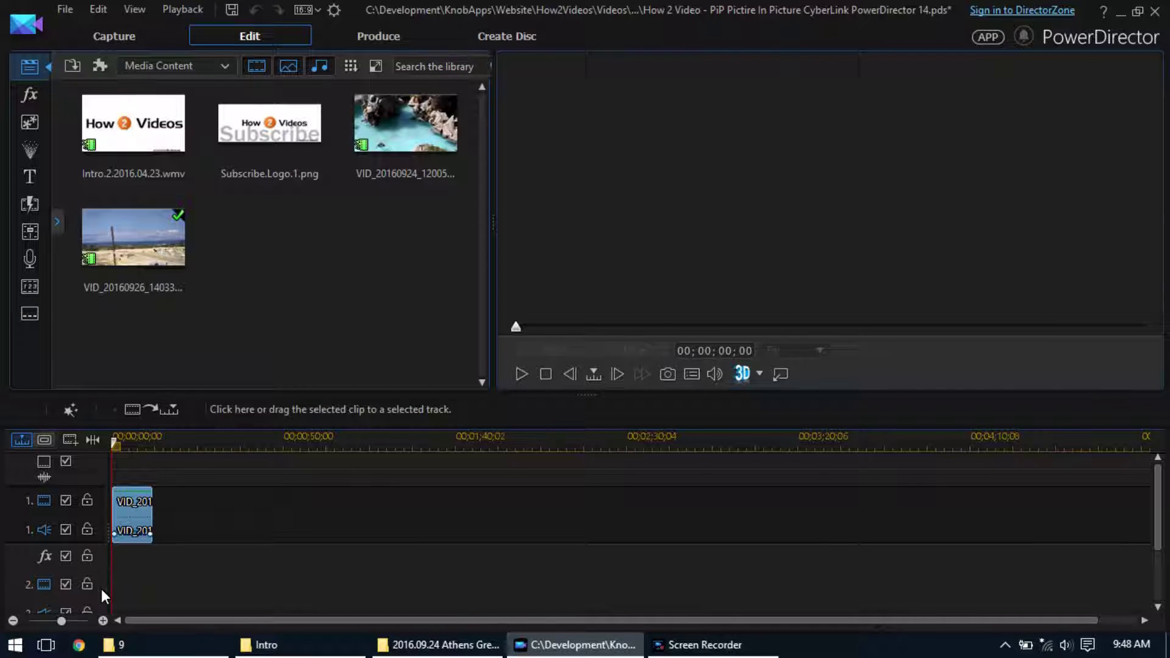
- Zoom the timeline in twice on the road clip and select the turtle video in the library
click(103, 621)
click(103, 621)
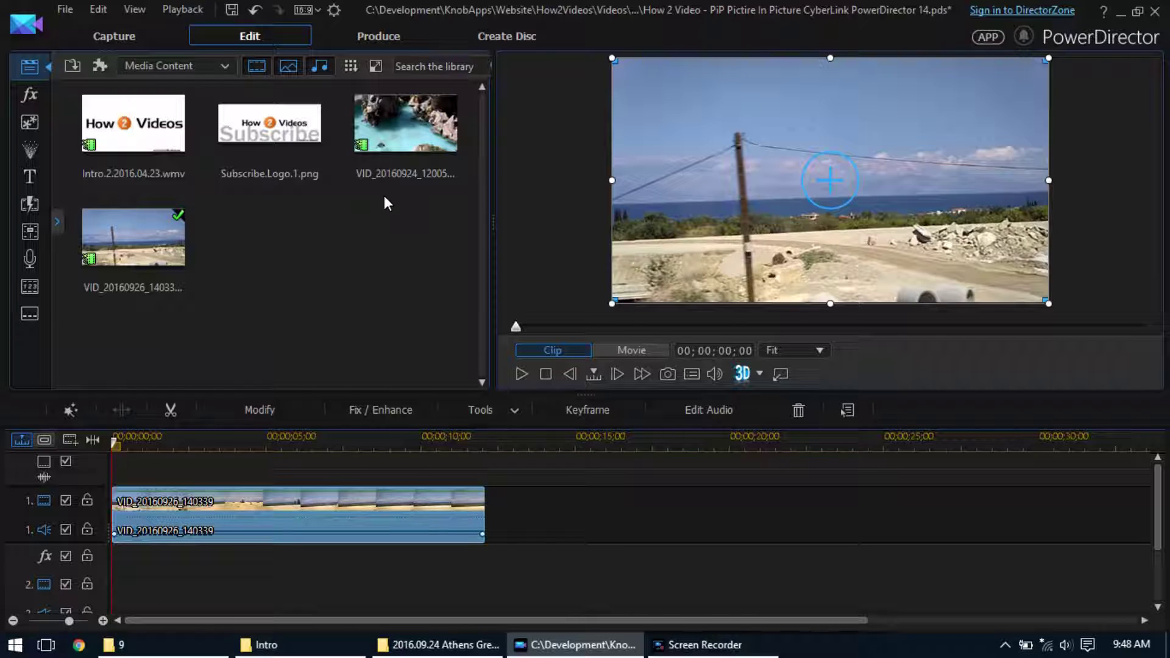
click(412, 145)
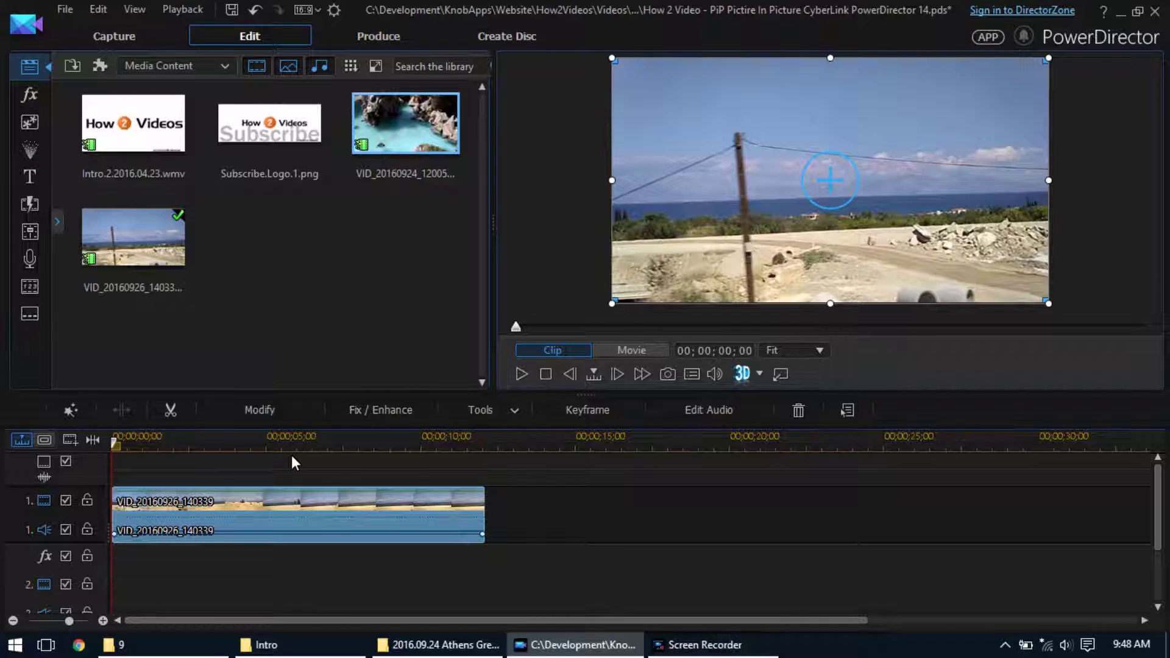
- Place the turtle clip VID_20160924_120056 on track 2 and shrink it to a small inset
drag(291, 455, 108, 583)
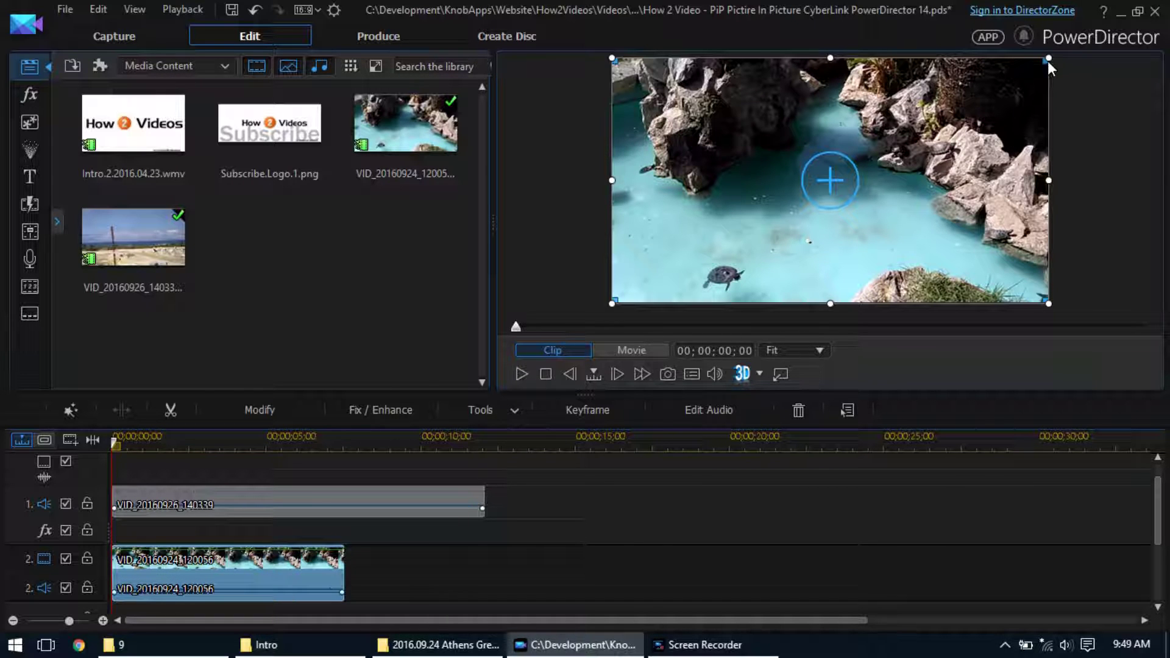
drag(1047, 64, 690, 106)
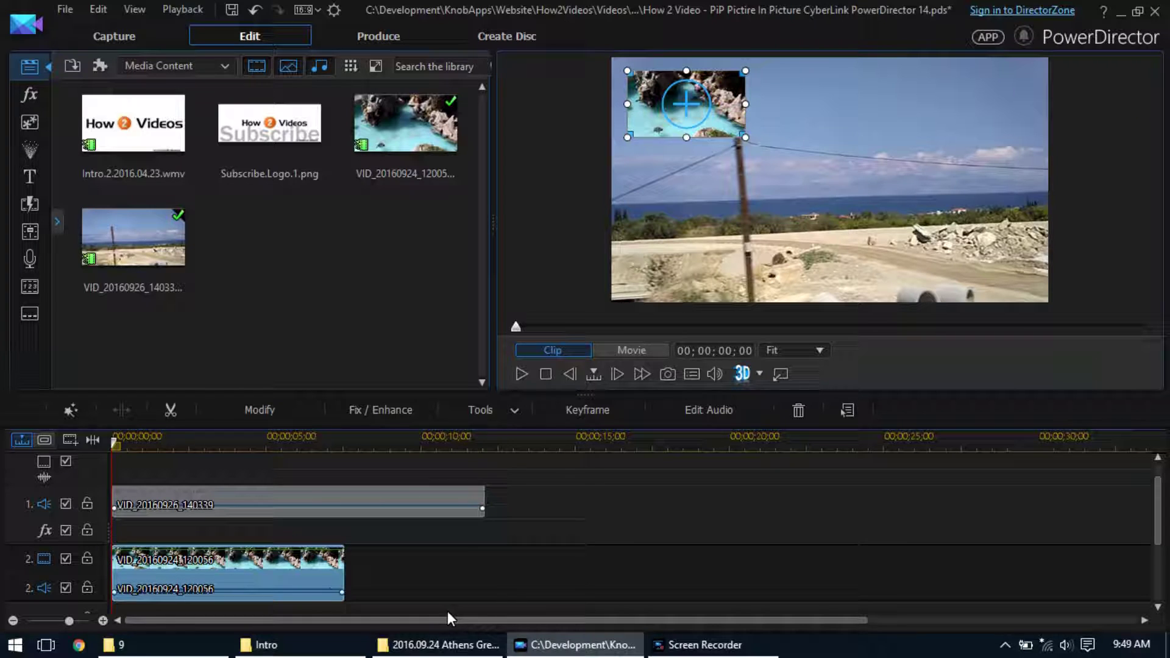
- Move the playhead to 00;00;00;24
click(136, 445)
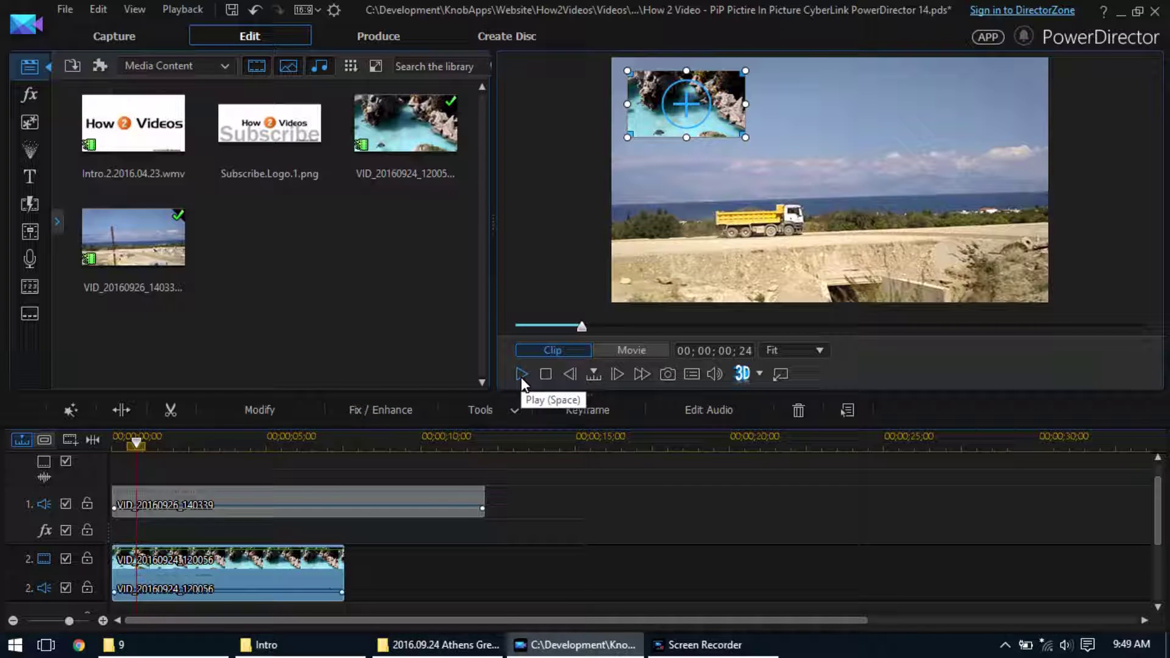
- Deselect the inset and play the picture-in-picture result through to about 00;00;07;01
click(442, 559)
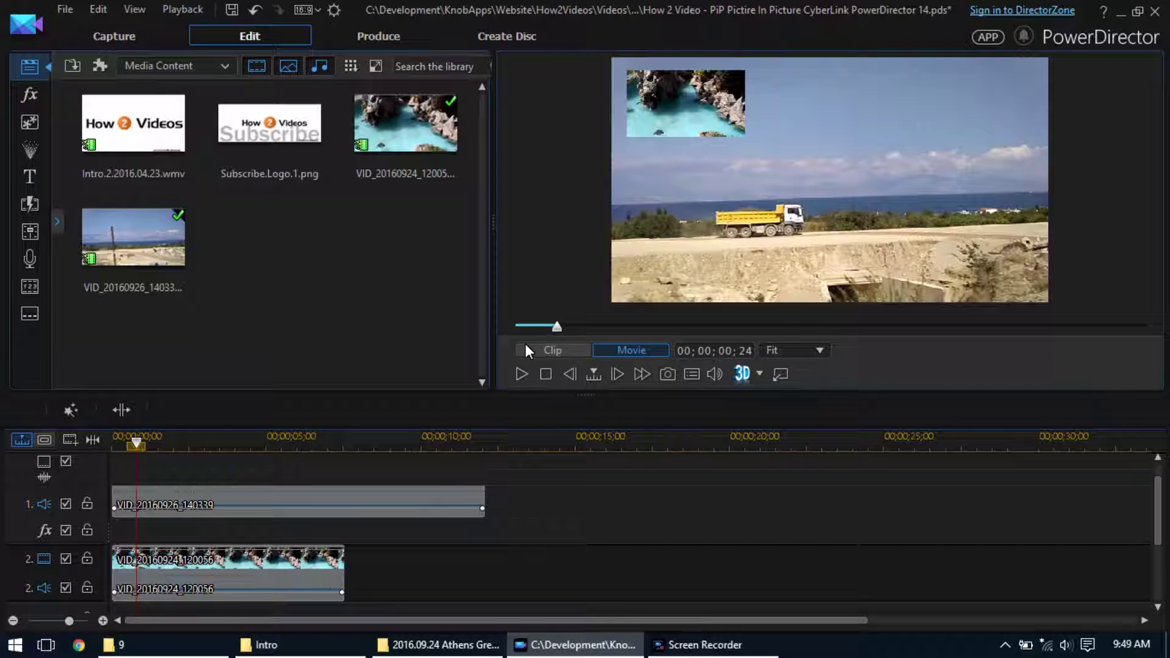
click(520, 377)
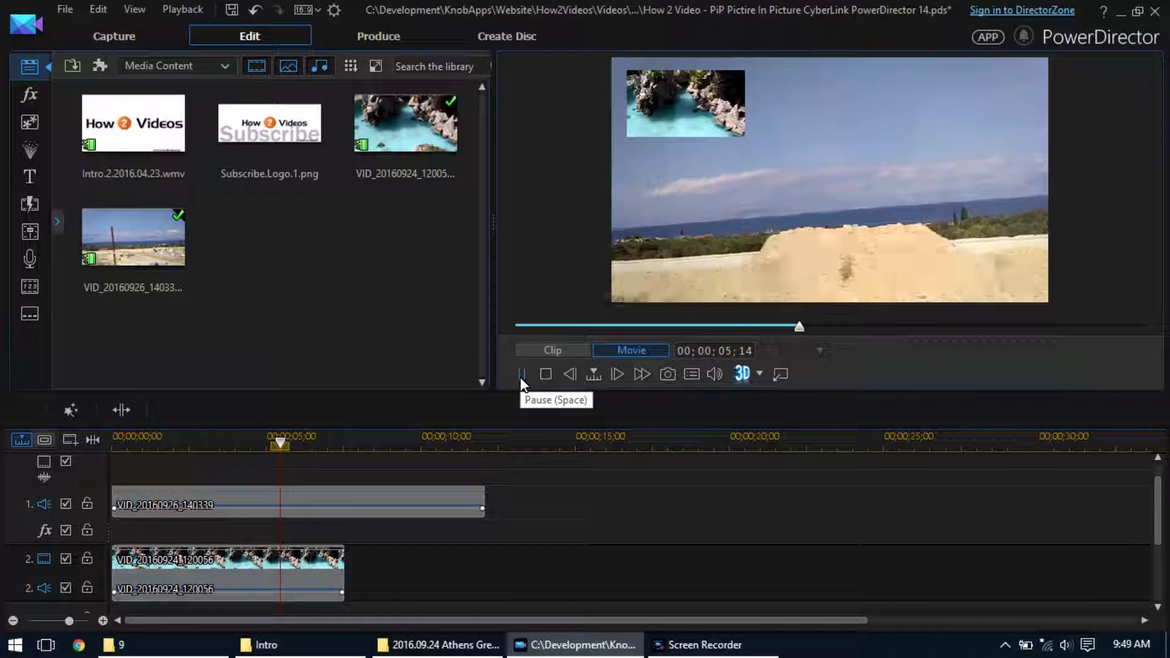
click(521, 376)
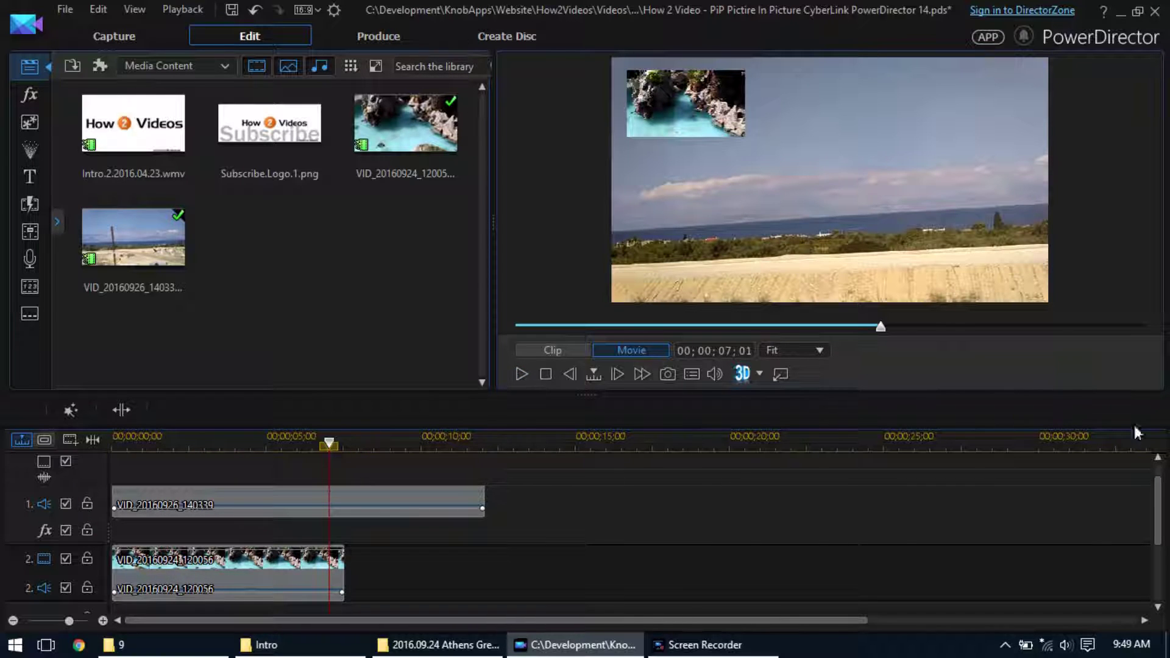
- Adjust the track audio setting and preview playback from near the start
click(1158, 459)
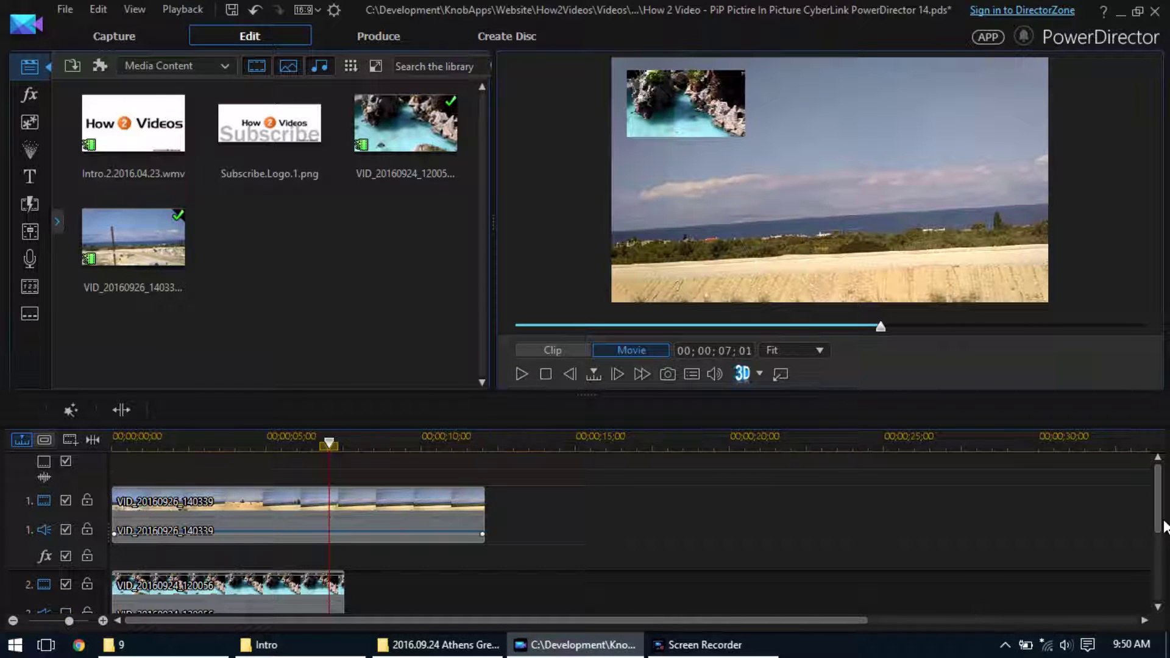
scroll(1158, 486, down, 1)
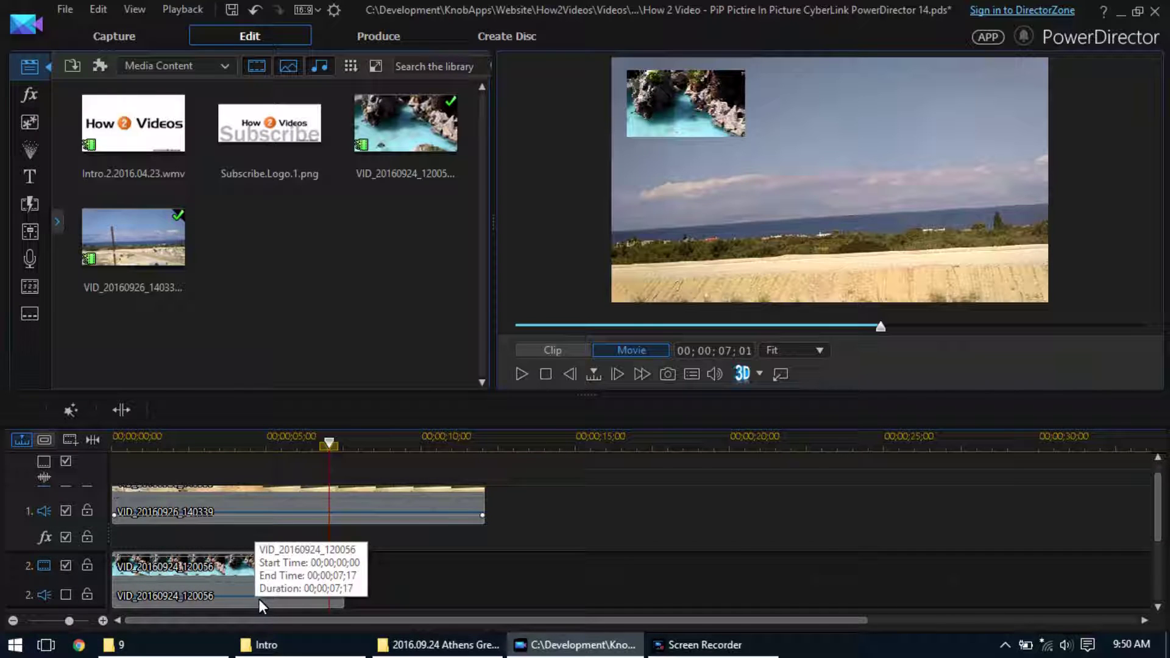
click(563, 326)
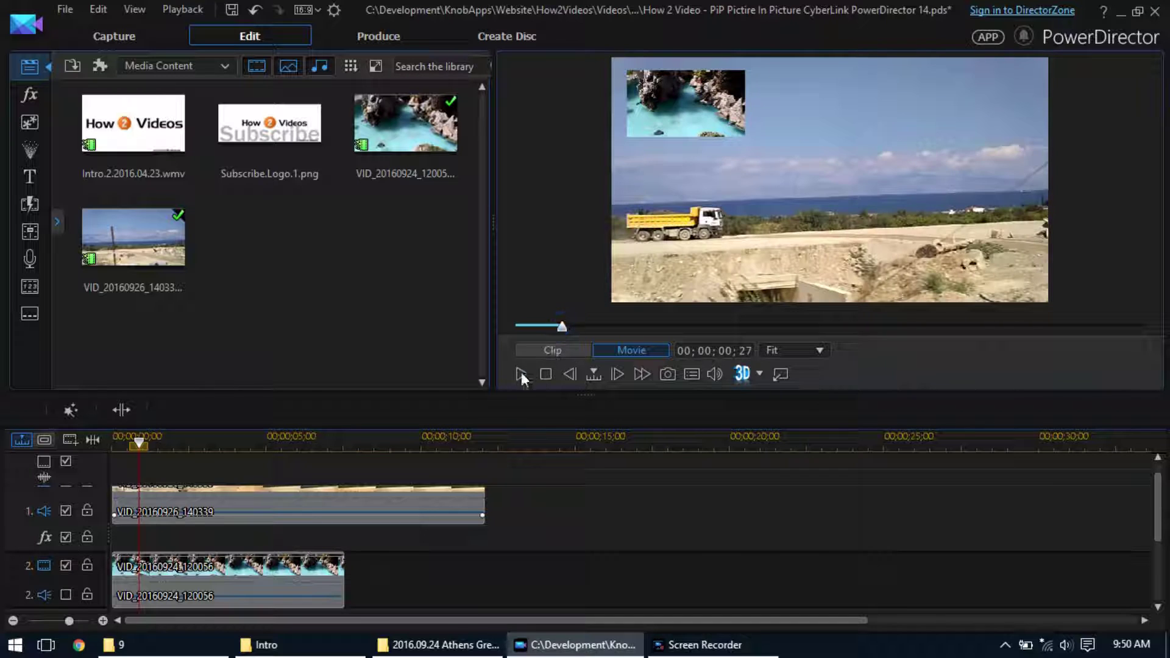
click(521, 374)
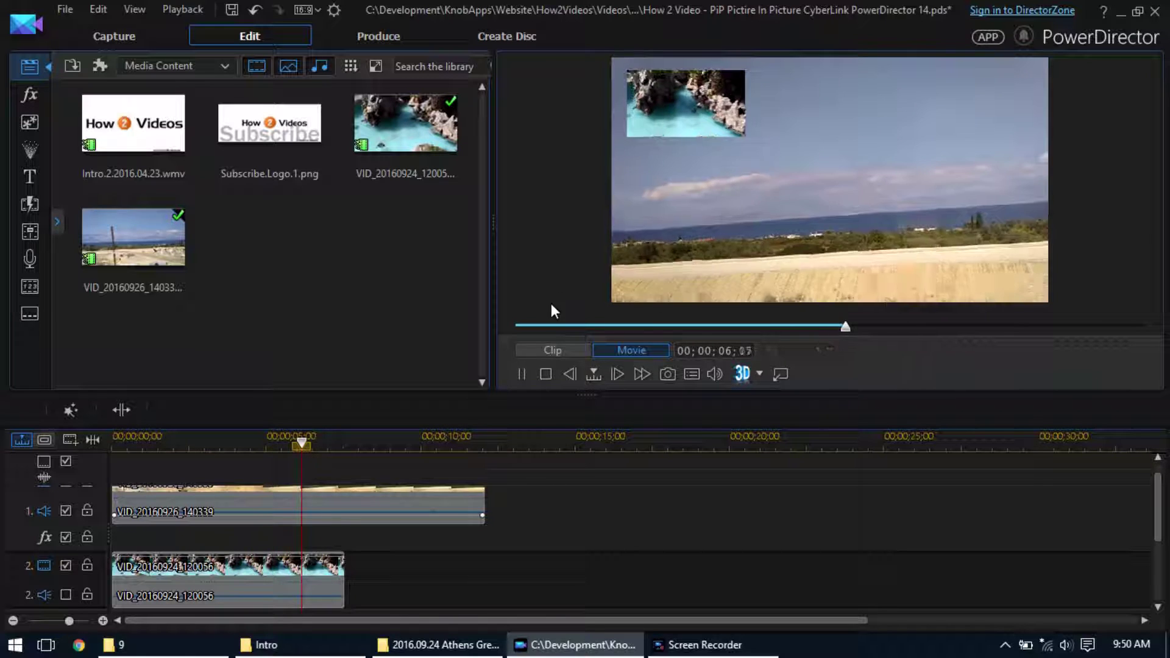
click(523, 372)
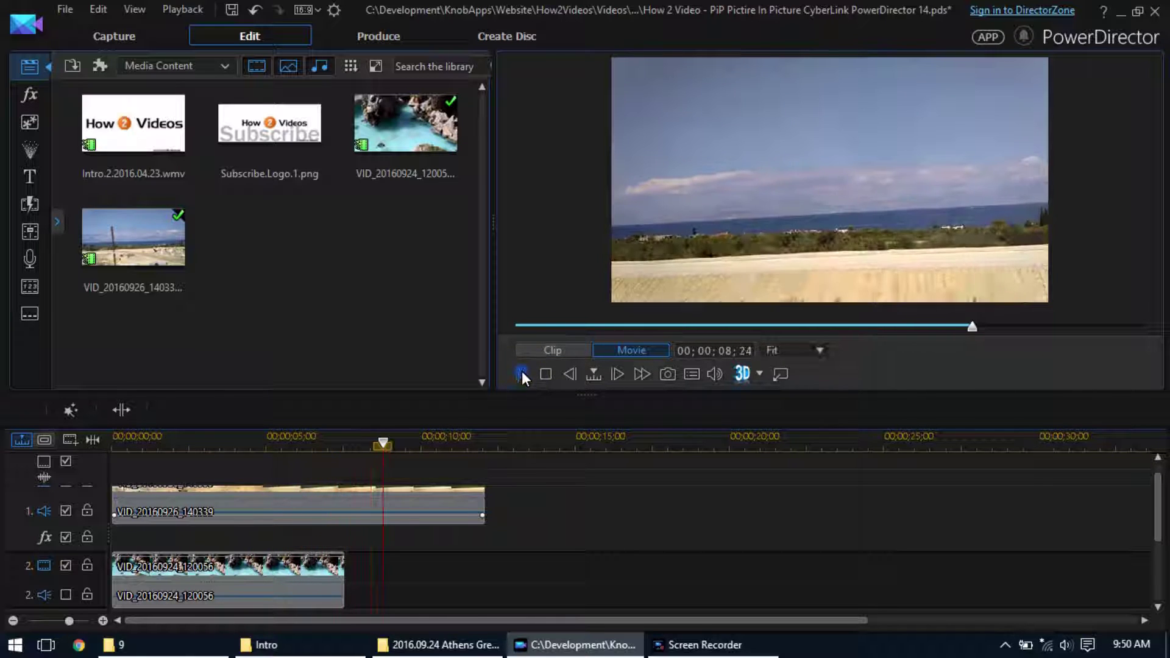
- Turn the turtle clip's audio on, mute the road track's audio, and preview the change
click(232, 569)
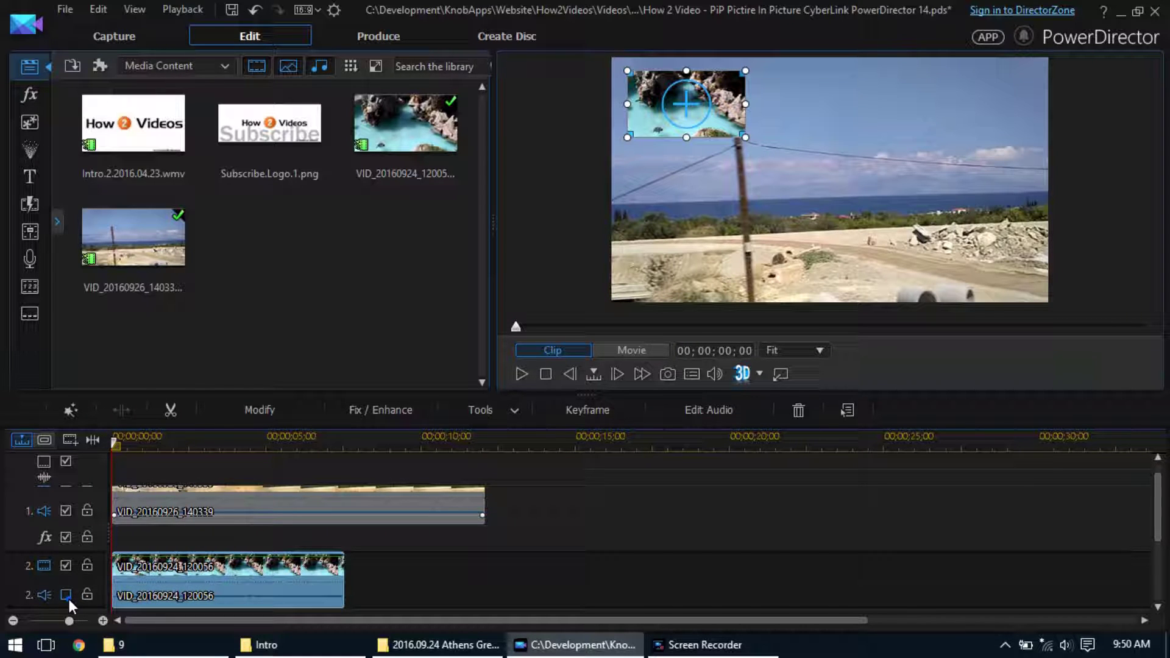
click(68, 598)
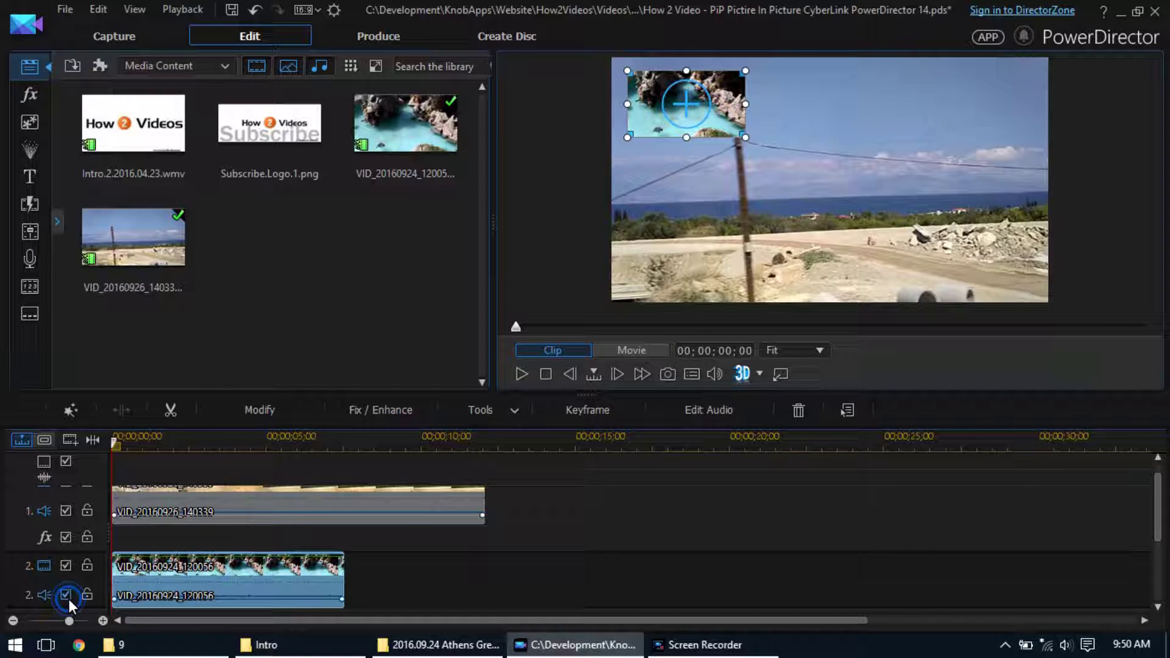
click(66, 511)
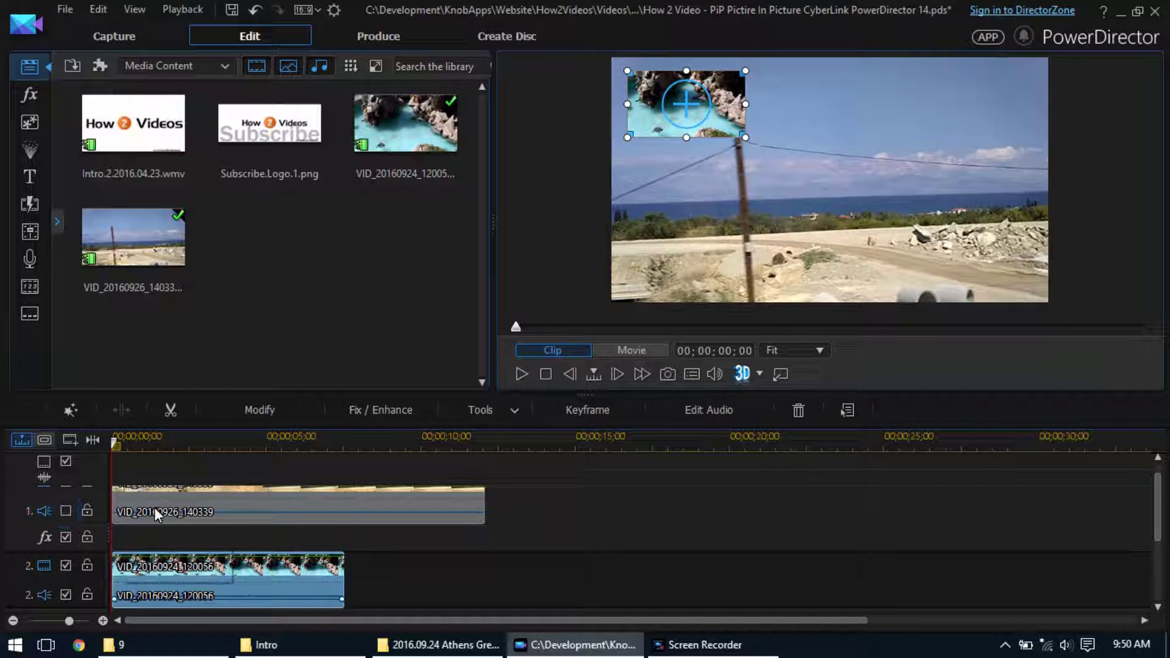
click(520, 376)
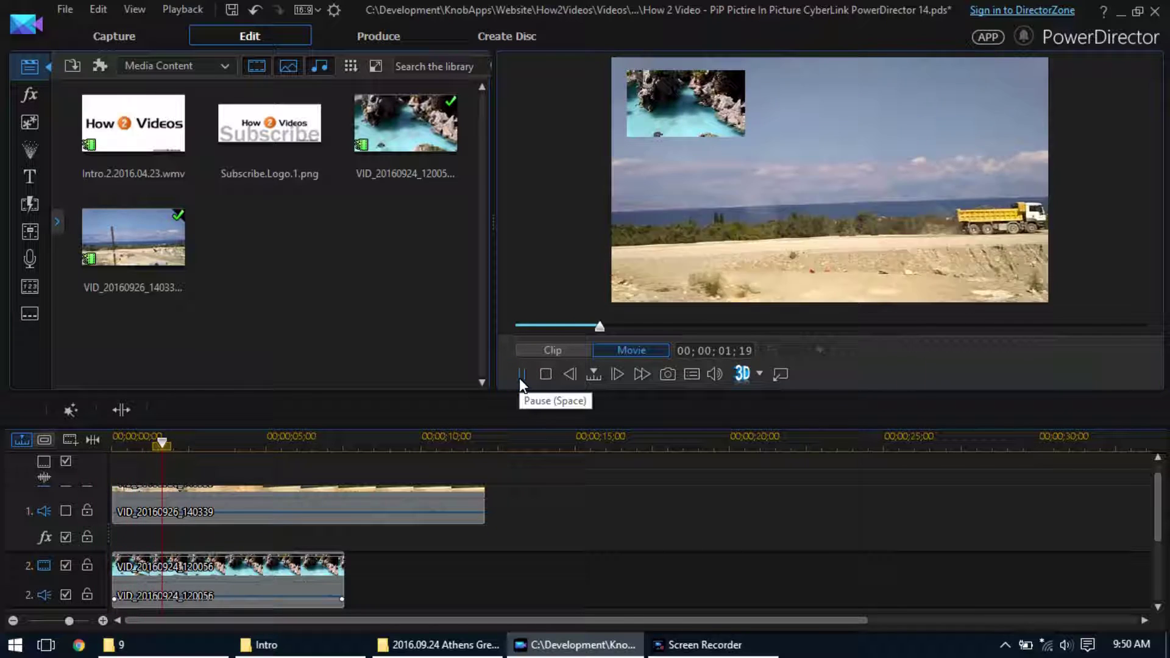
click(520, 377)
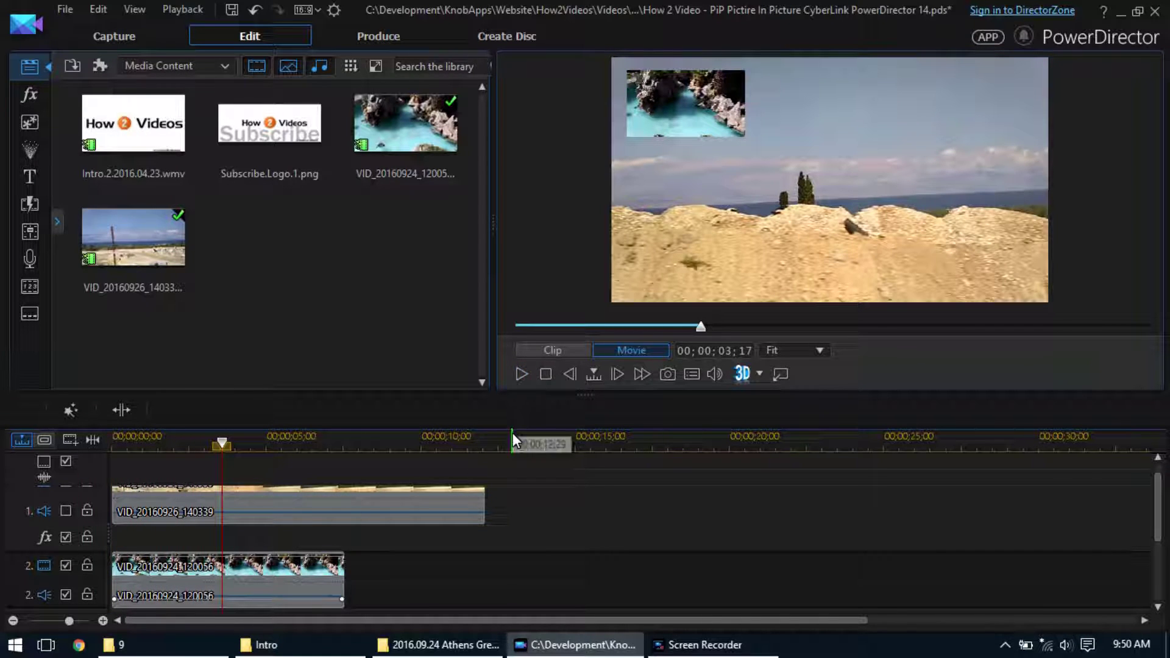
drag(534, 394, 534, 354)
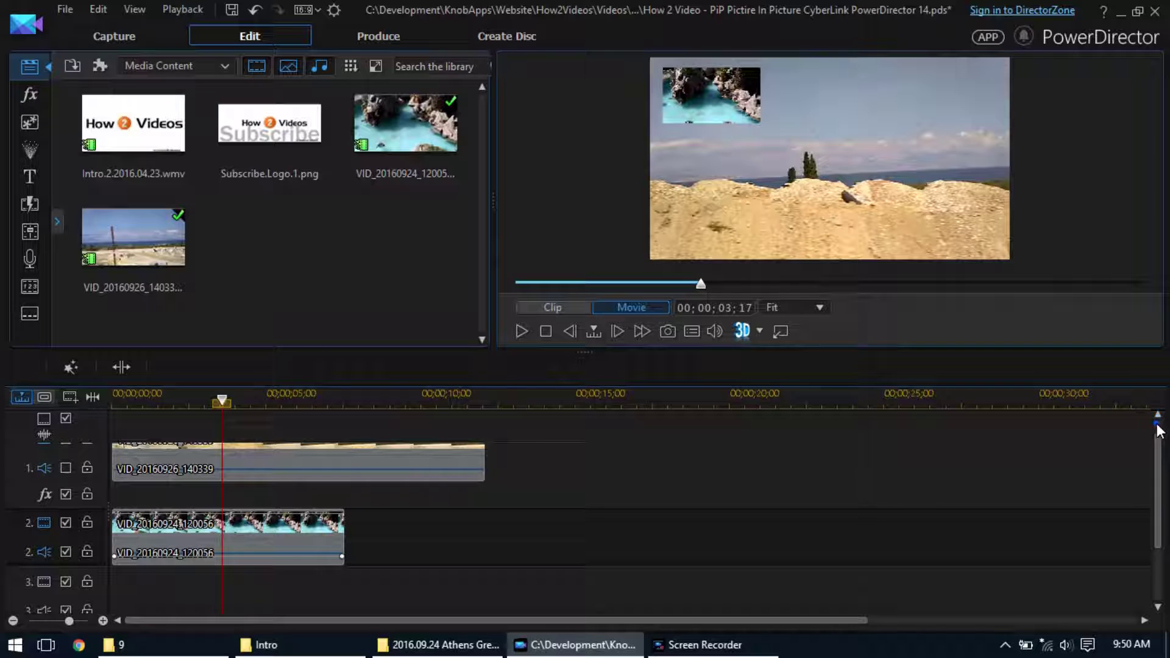
drag(1158, 429, 1159, 414)
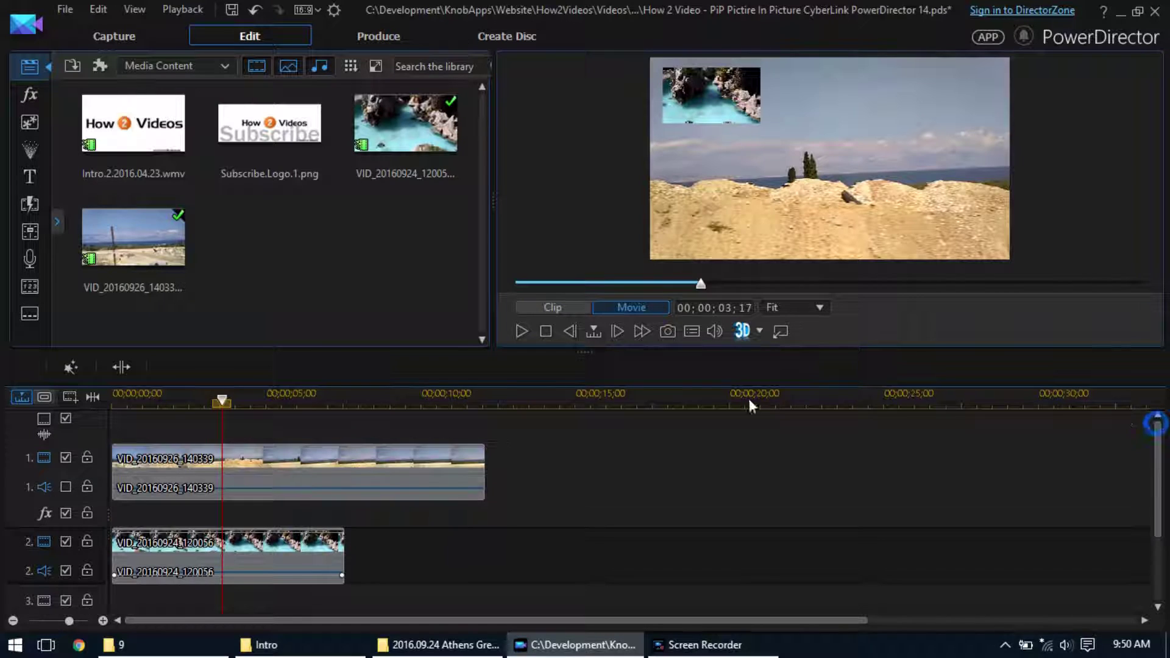
click(162, 393)
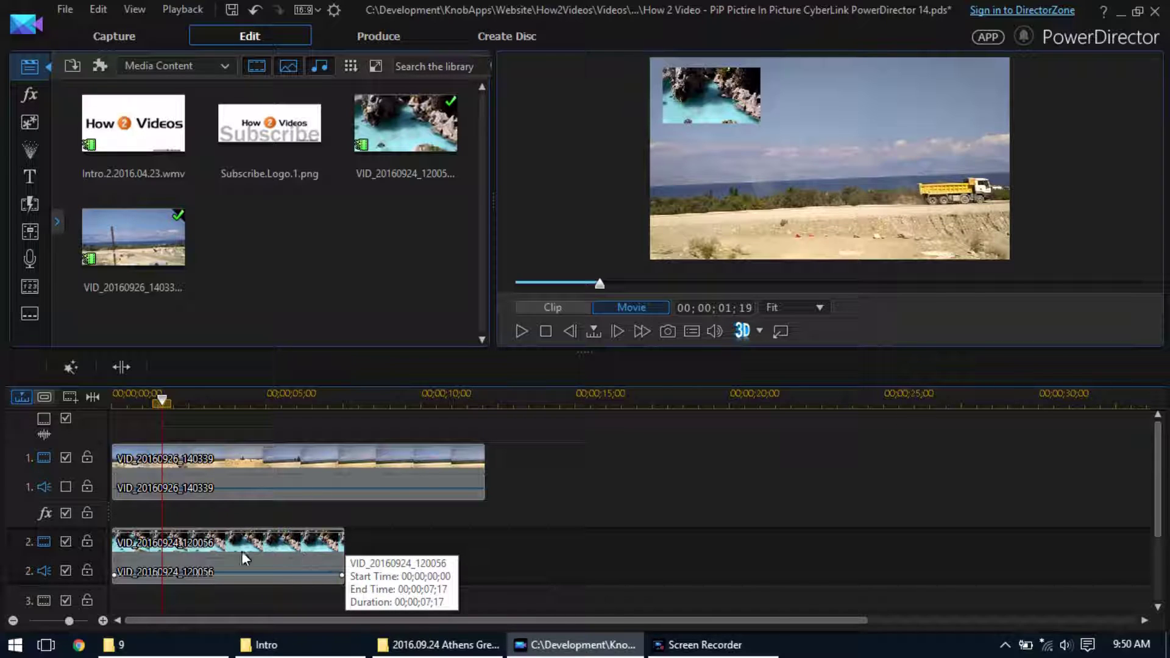
click(345, 397)
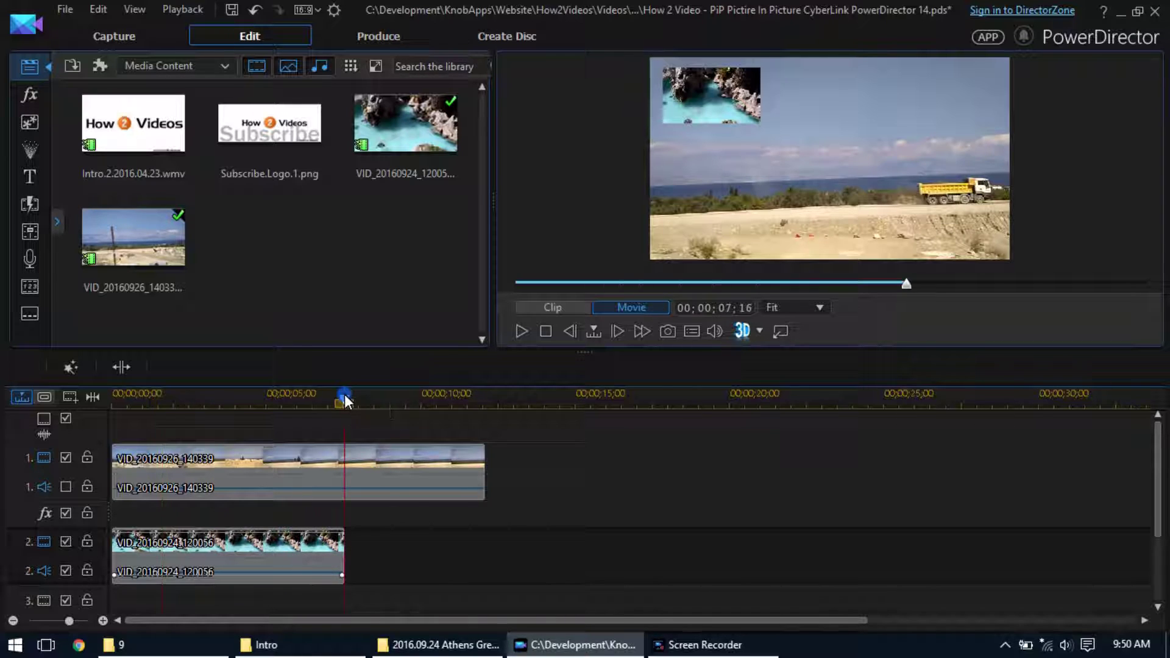
click(521, 331)
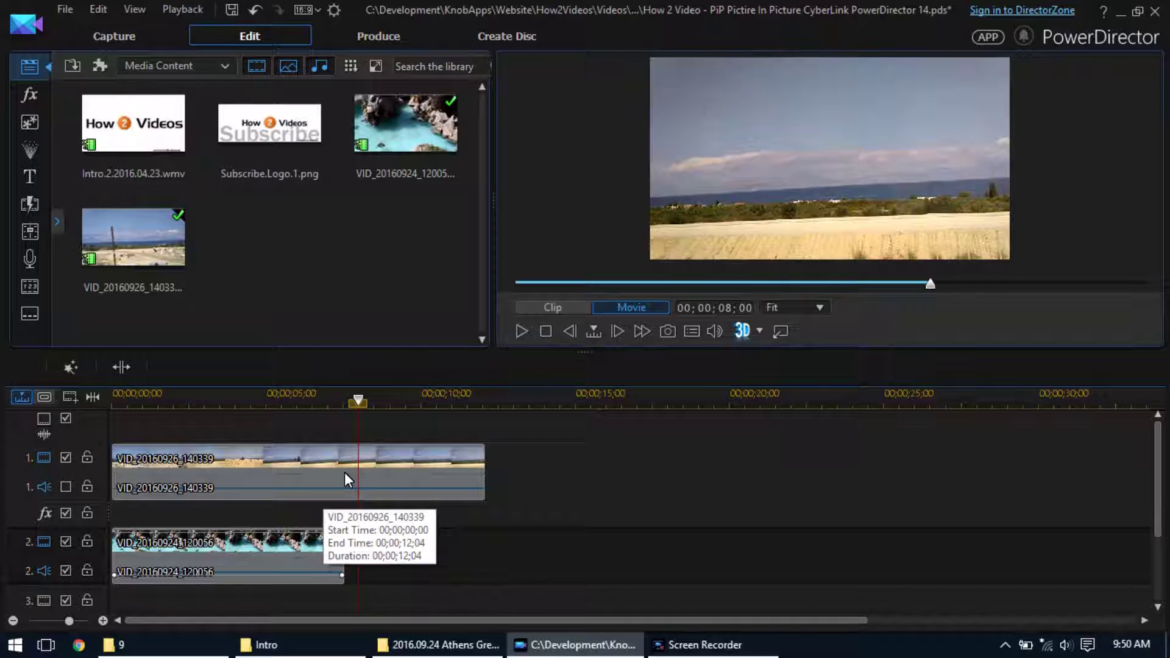
click(219, 402)
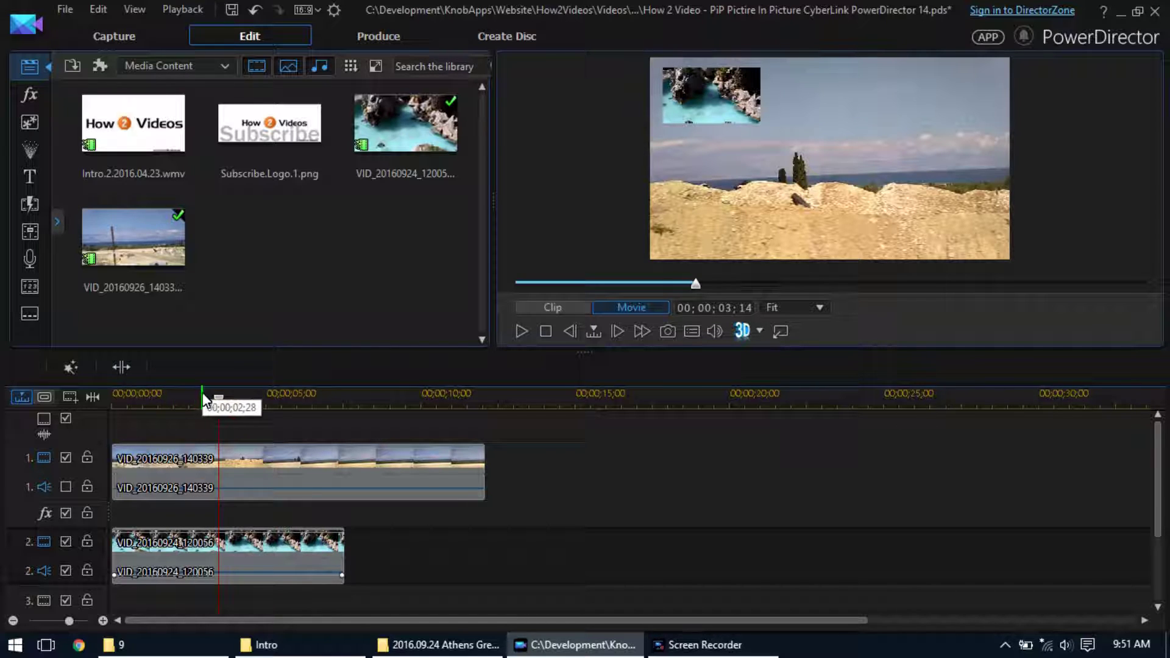
- Split both clips at 00;00;03;14 and unlink audio from the first road and second turtle clips
click(120, 368)
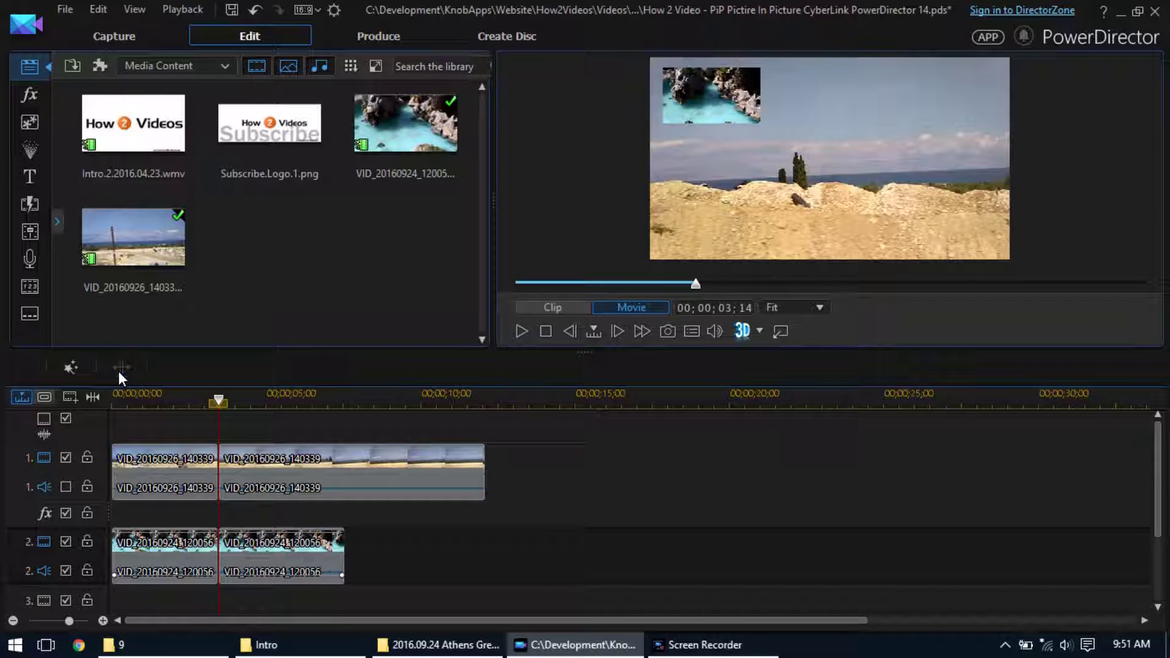
right_click(184, 485)
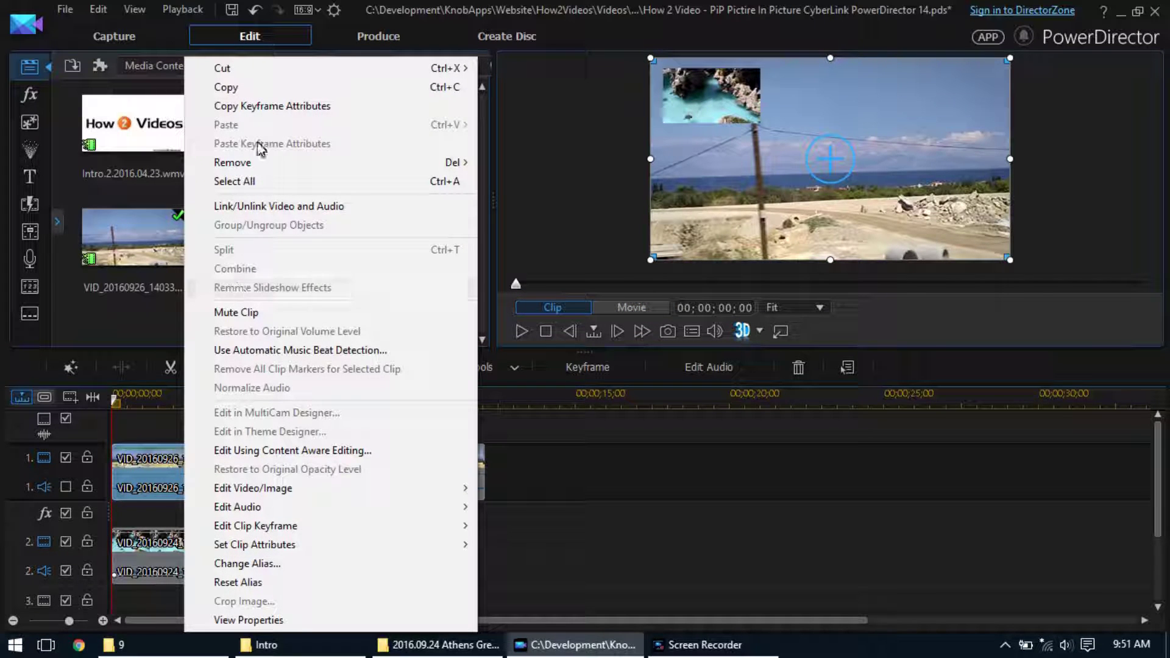
click(284, 206)
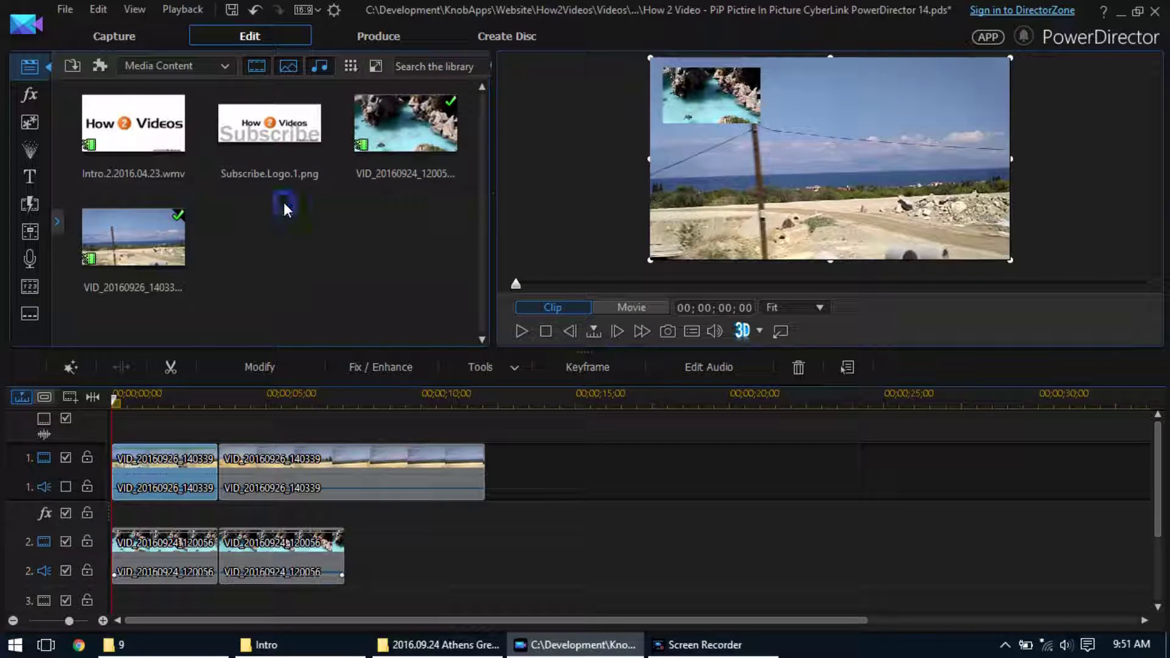
click(266, 551)
right_click(266, 550)
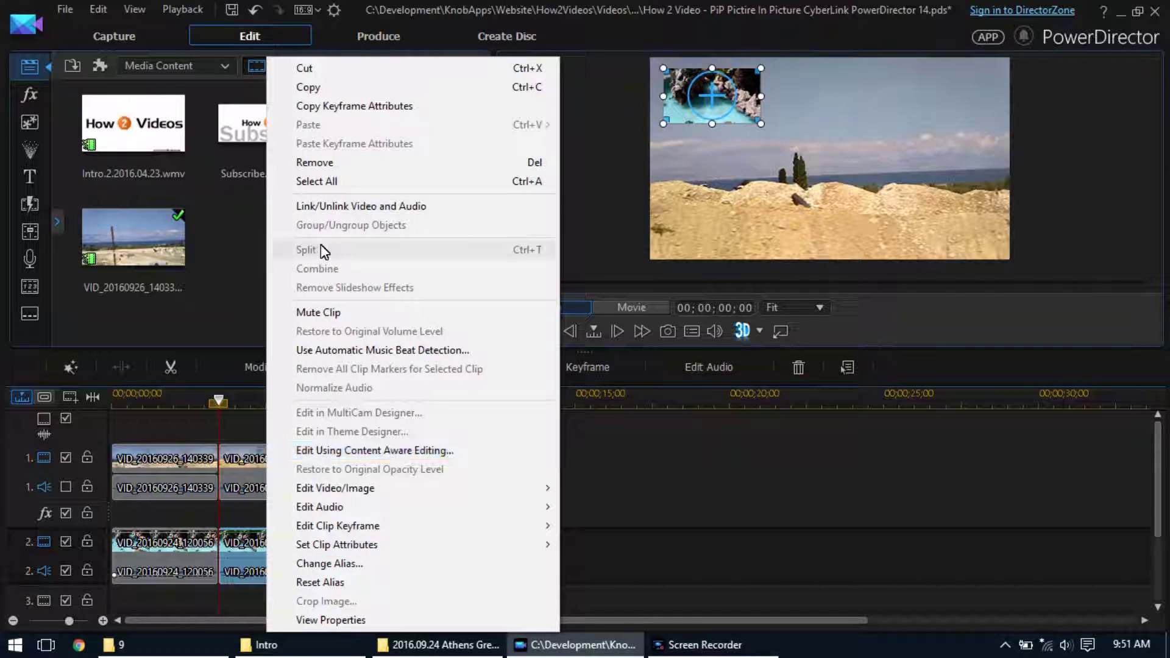
click(354, 211)
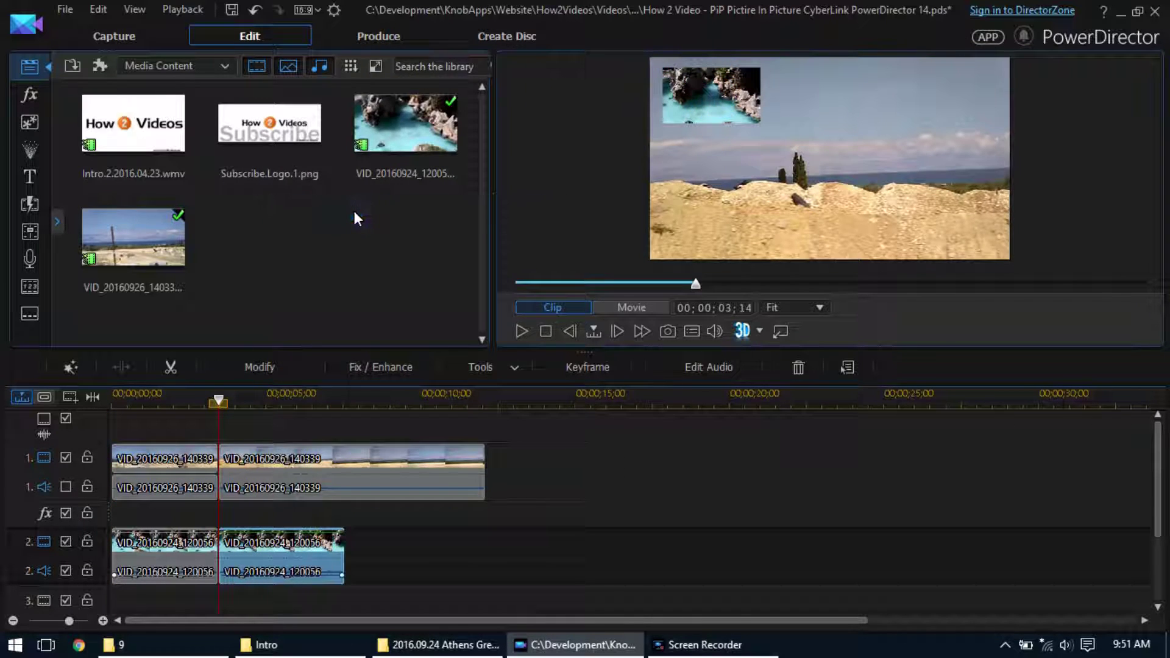
- Delete the second turtle audio and first road audio with Remove and Leave Gap, re-enabling track 1 audio
click(269, 571)
key(Delete)
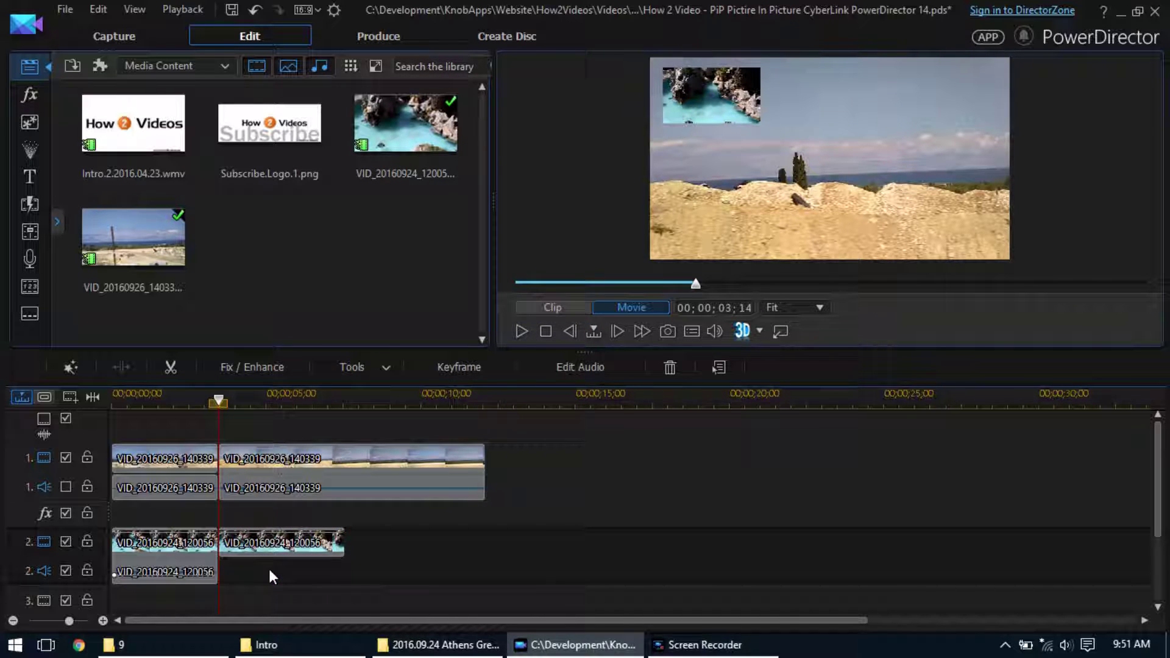
click(185, 492)
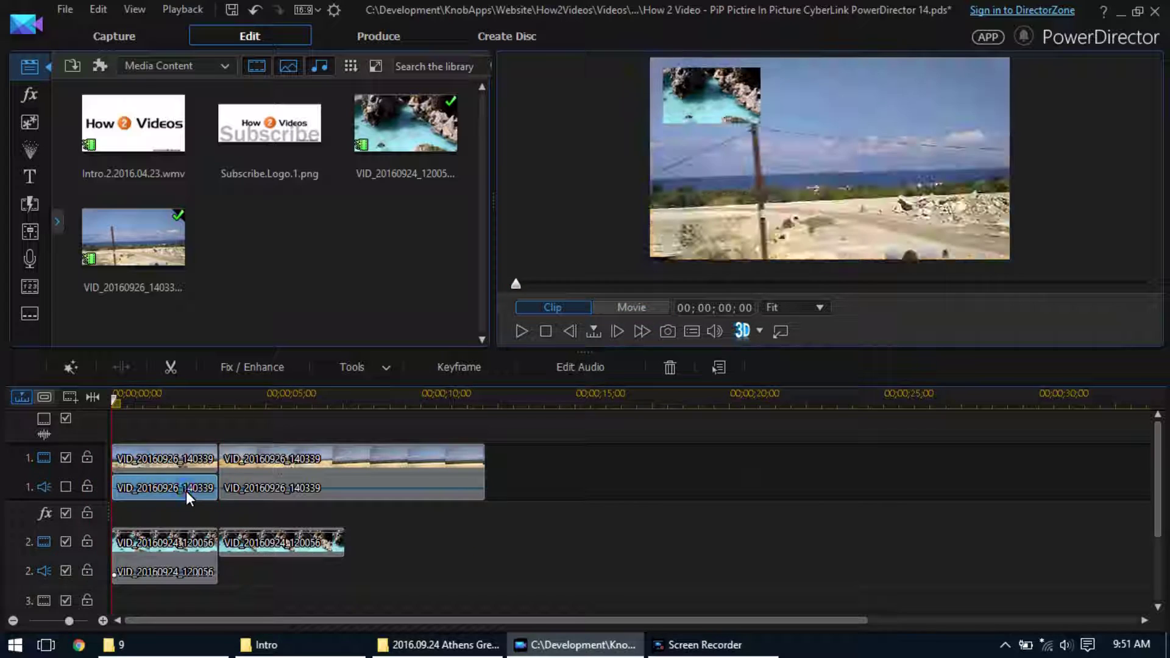
key(Delete)
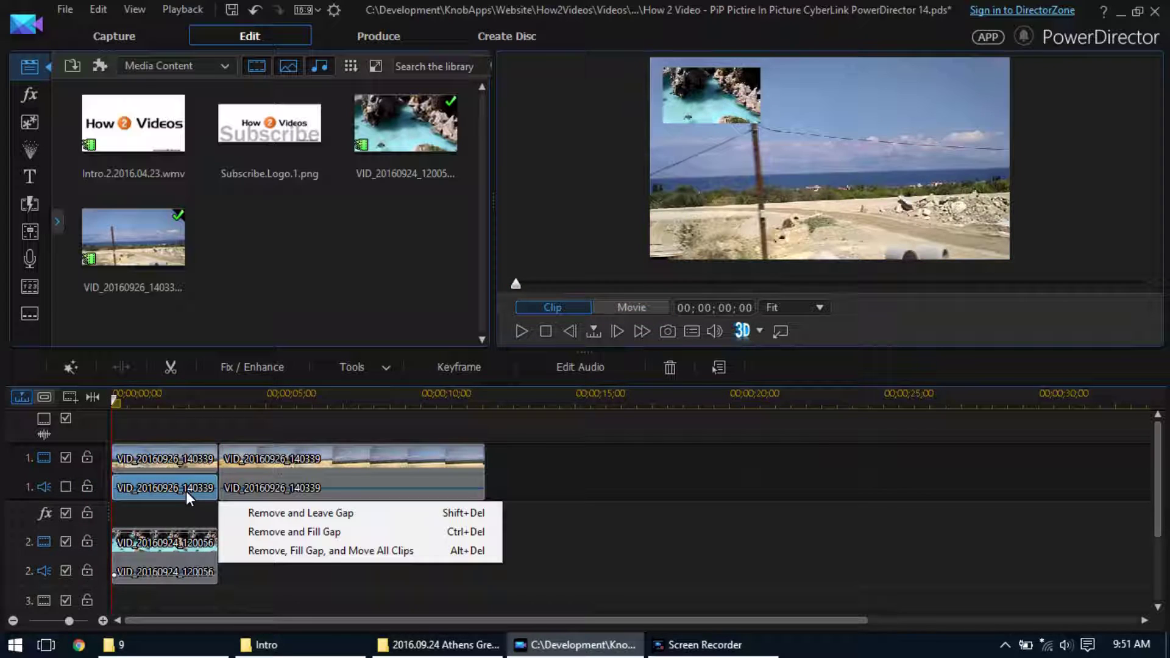
click(285, 521)
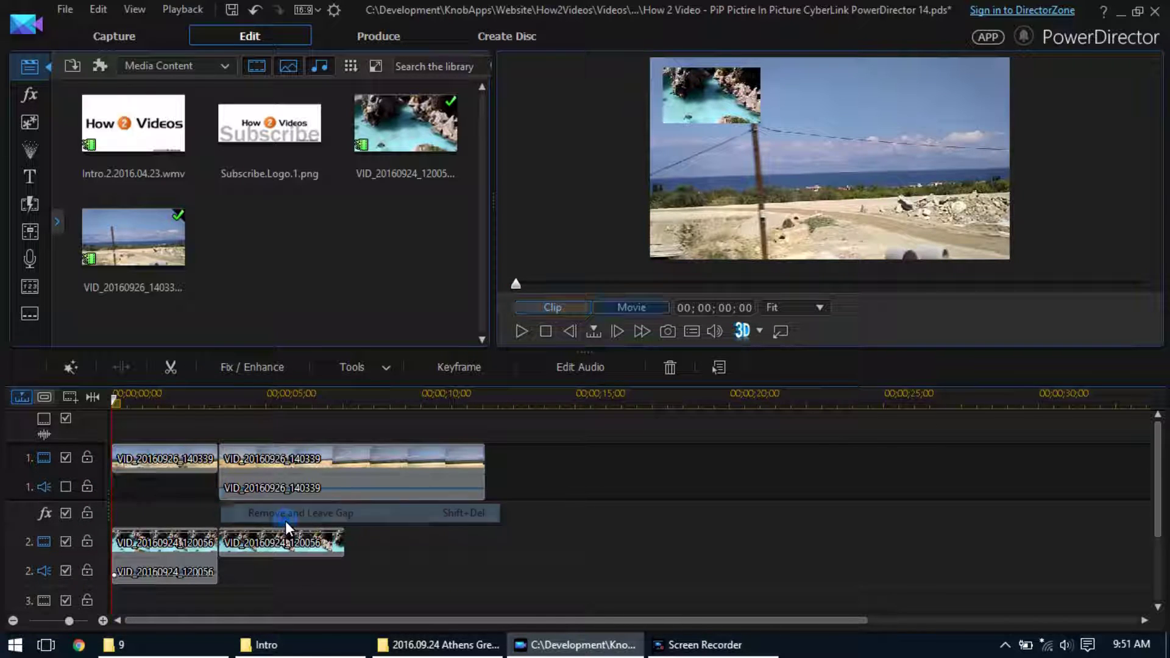
click(66, 487)
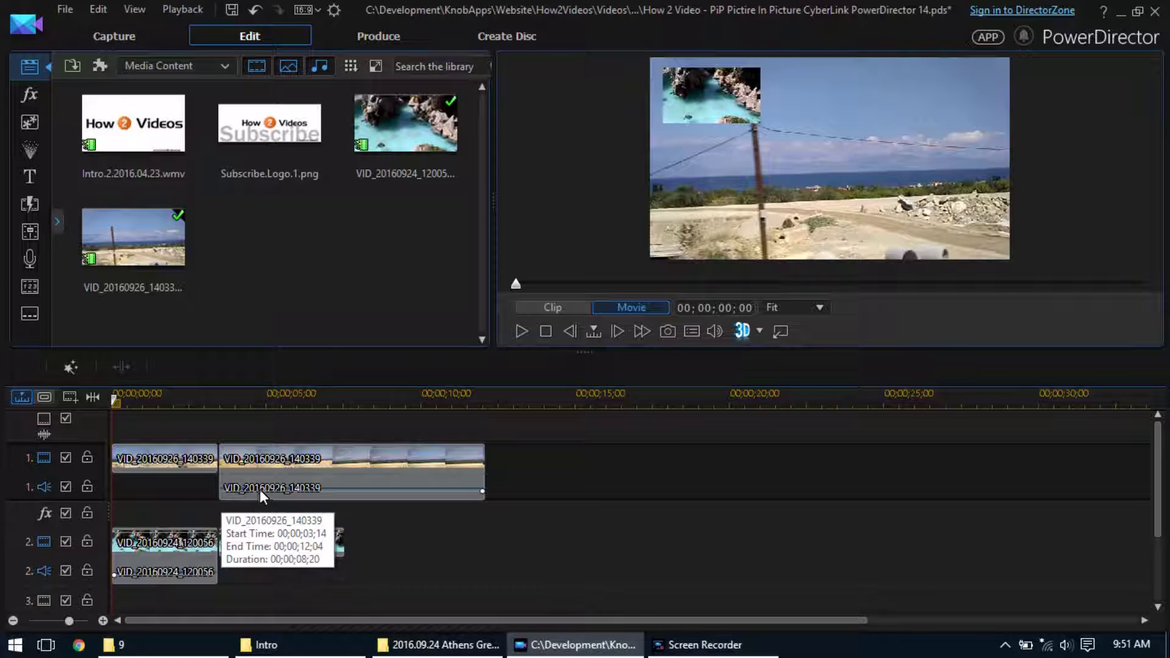
- Set the playhead to 2;03 and play the edit across the cut to about 00;00;07;13
click(187, 400)
drag(188, 400, 177, 400)
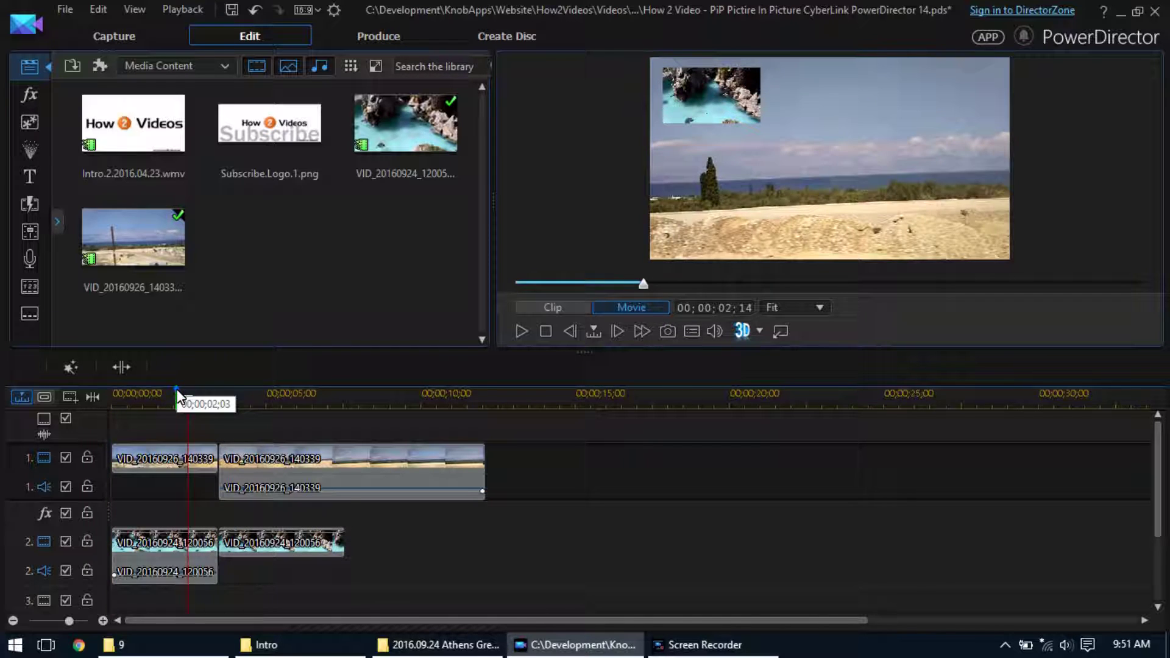
click(521, 331)
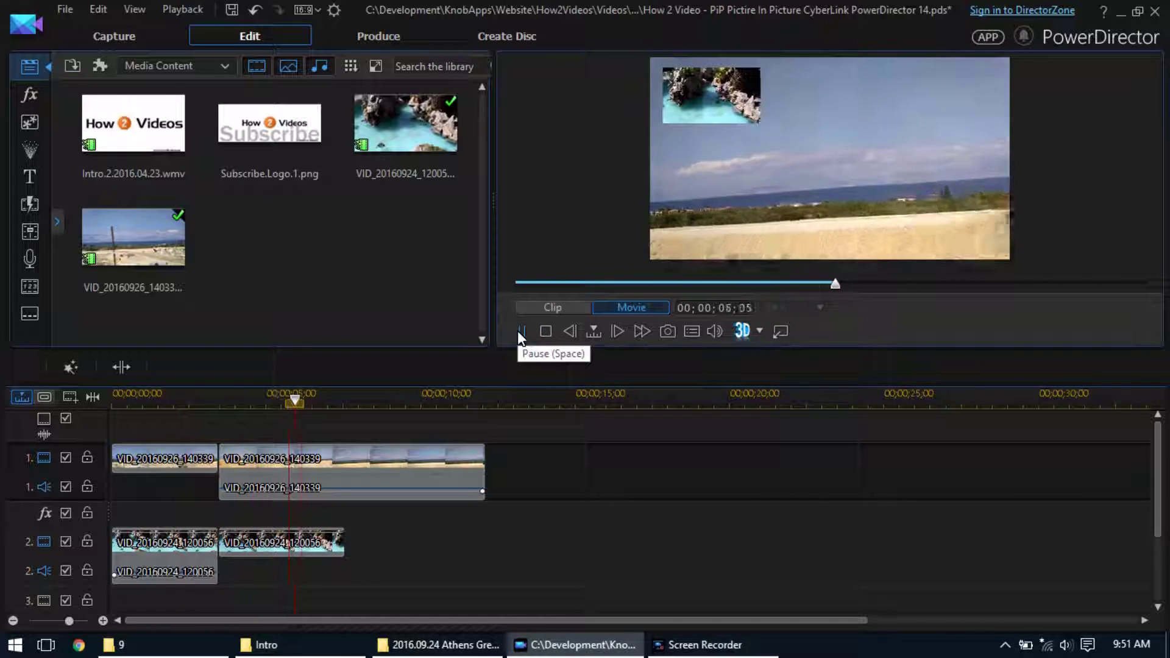
click(517, 331)
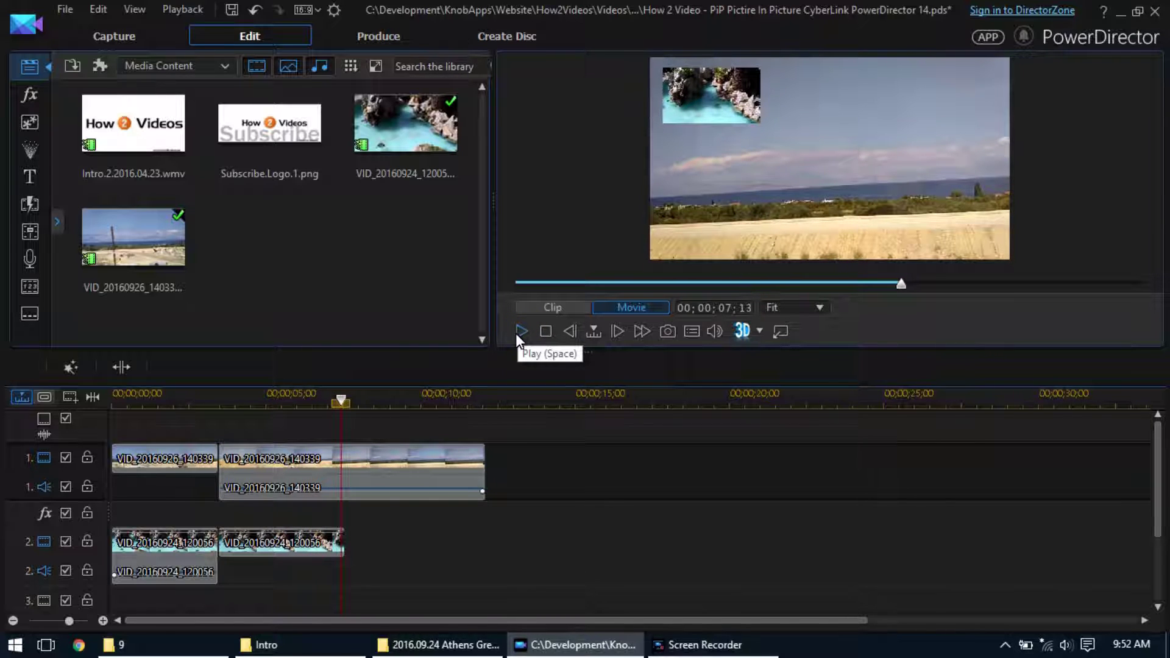
- Move the second turtle section's inset to the lower right and return the playhead near 2 seconds
click(266, 545)
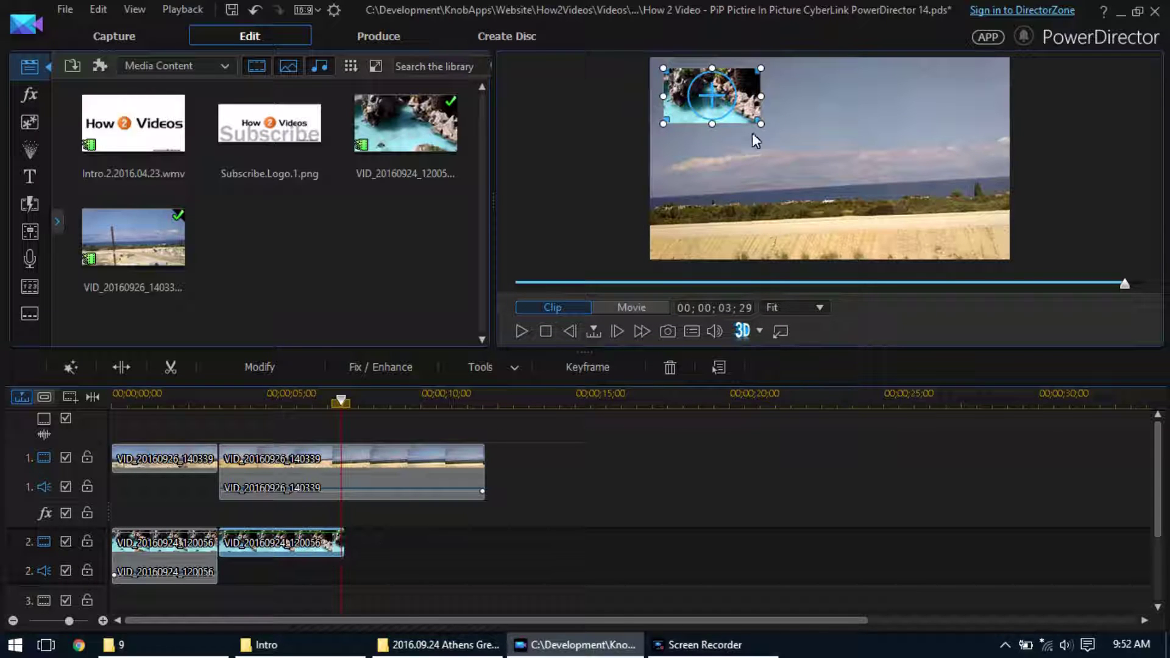
drag(715, 97, 944, 216)
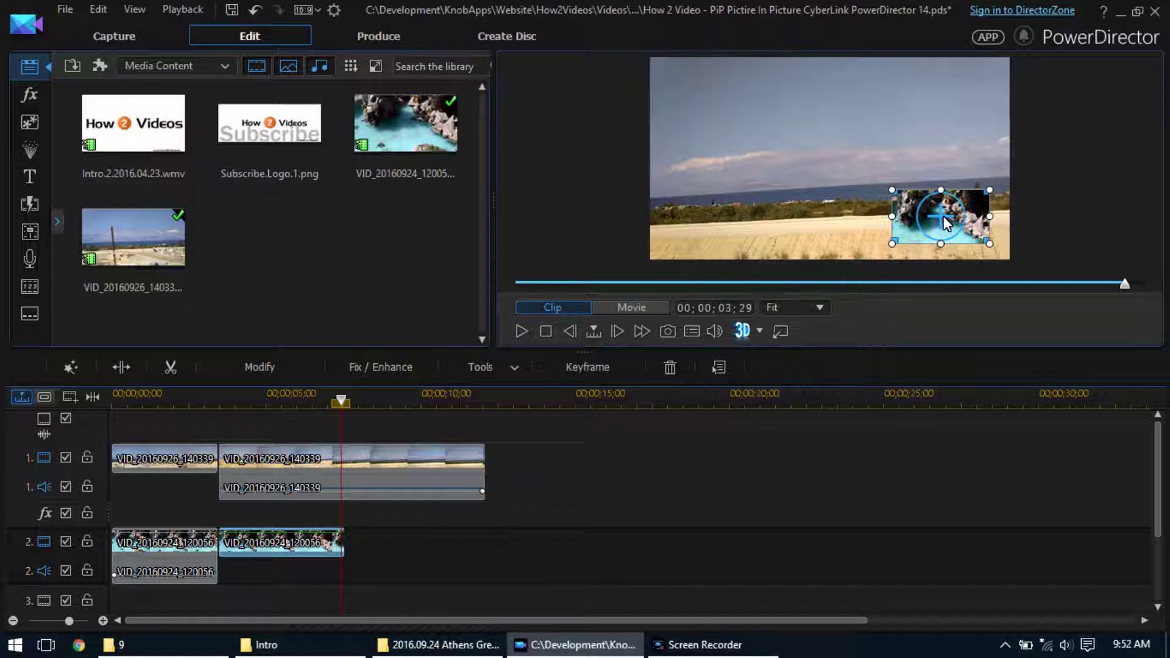
click(186, 493)
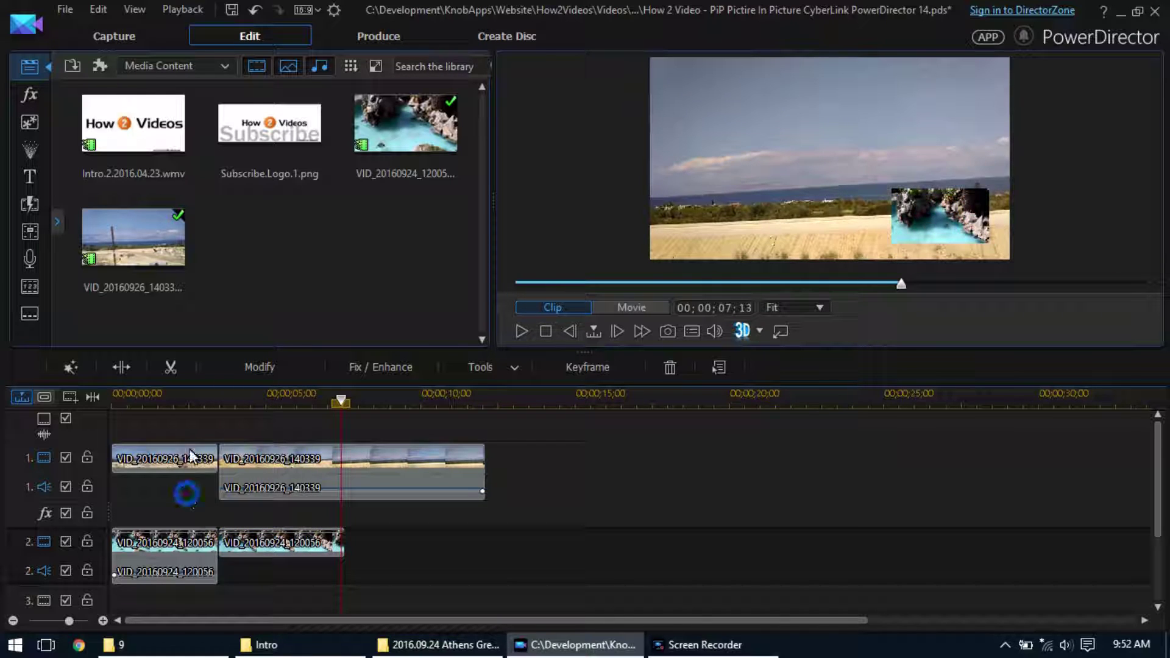
click(188, 403)
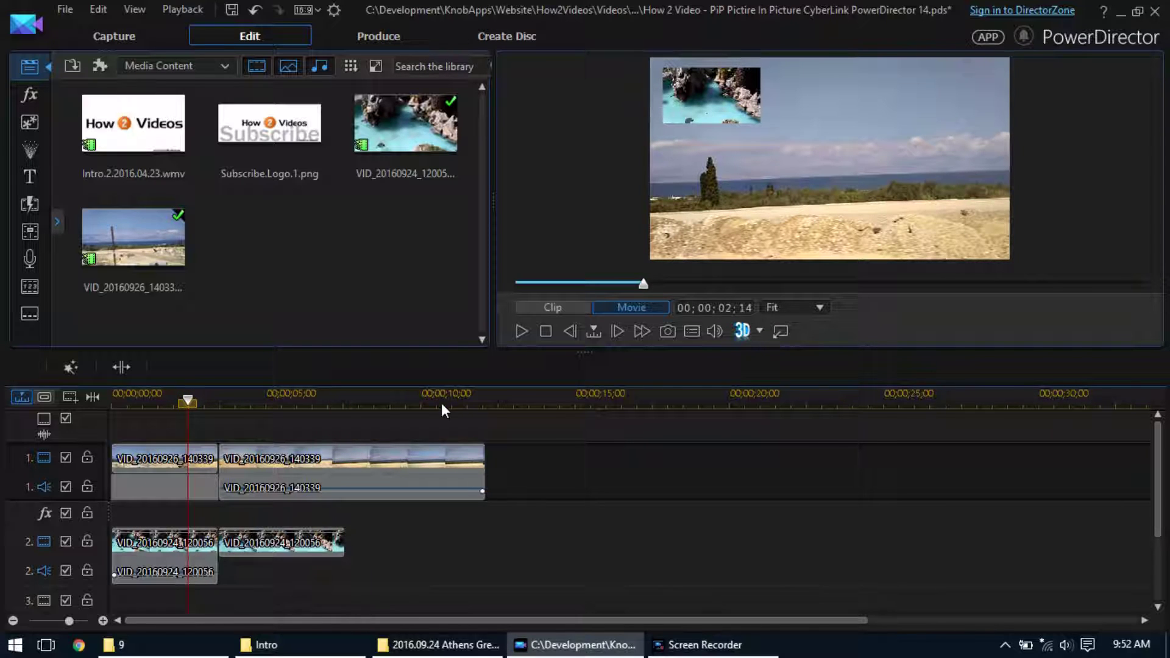
click(522, 335)
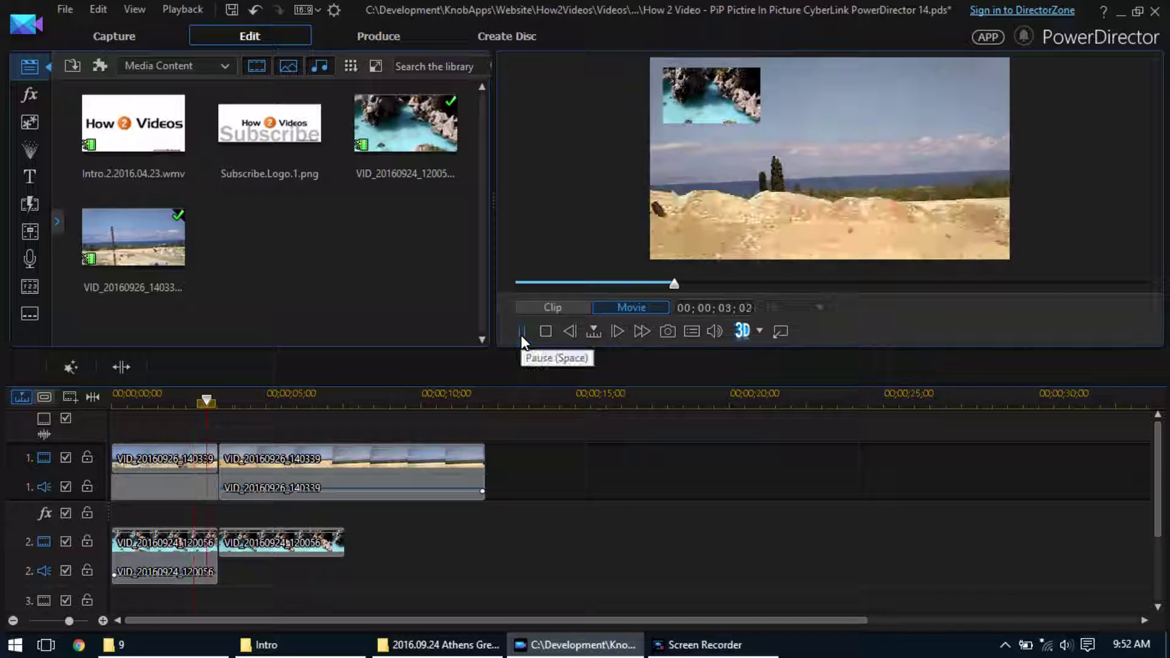
click(521, 335)
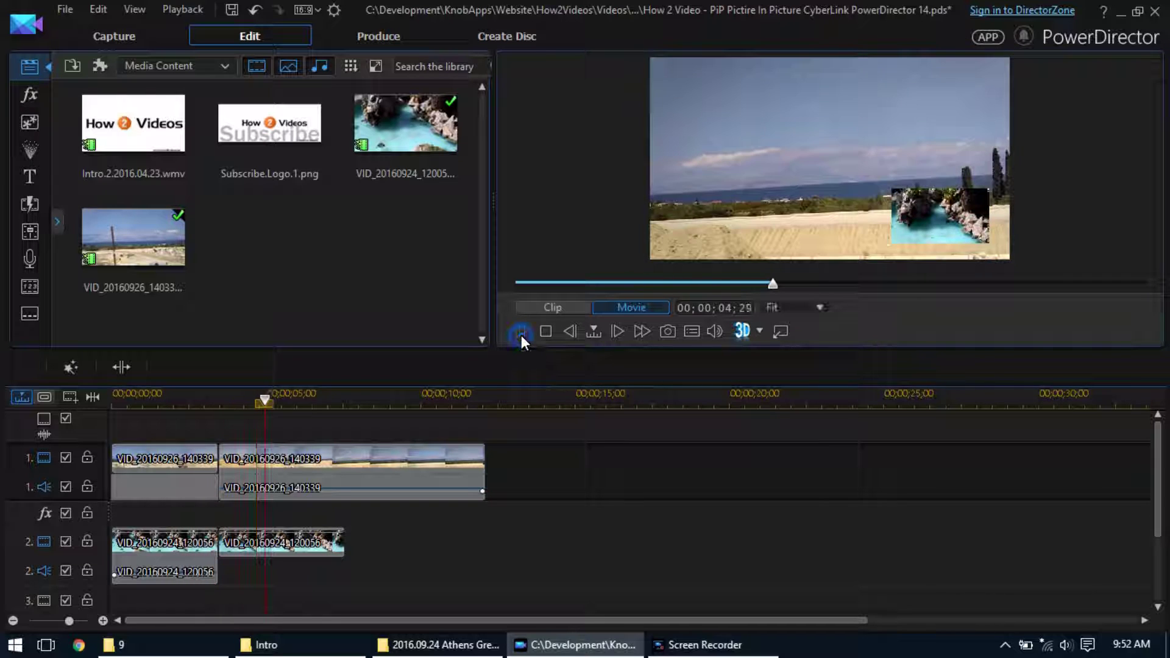